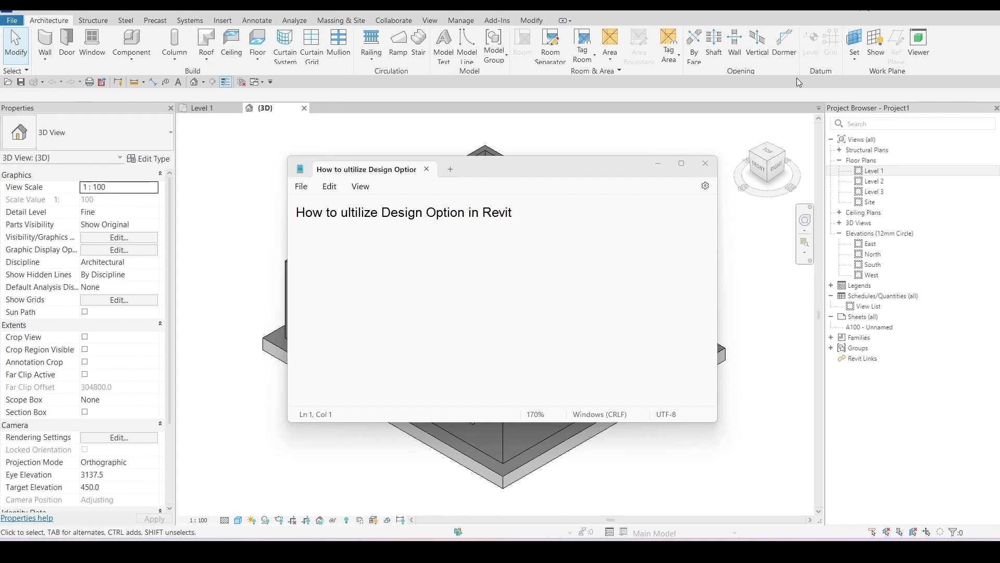
click(546, 400)
middle_drag(548, 421, 529, 404)
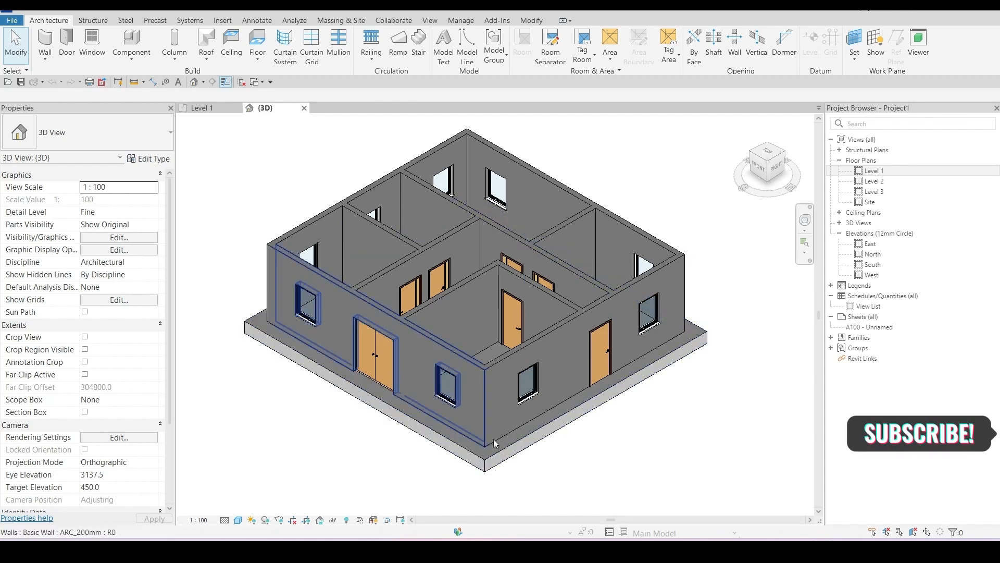
middle_drag(493, 439, 507, 443)
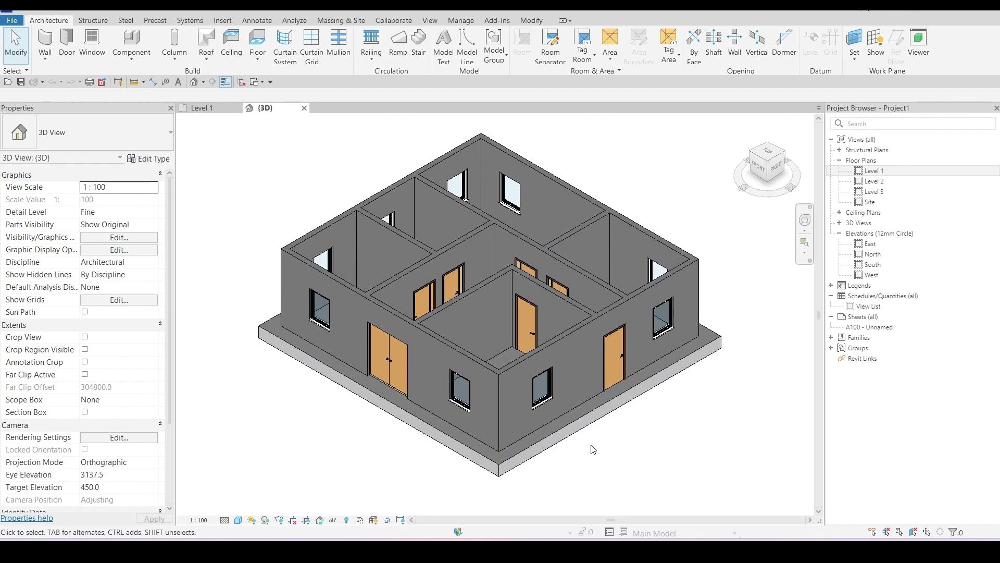
scroll(560, 412, down, 1)
scroll(558, 407, down, 1)
shift+middle_drag(570, 440, 587, 429)
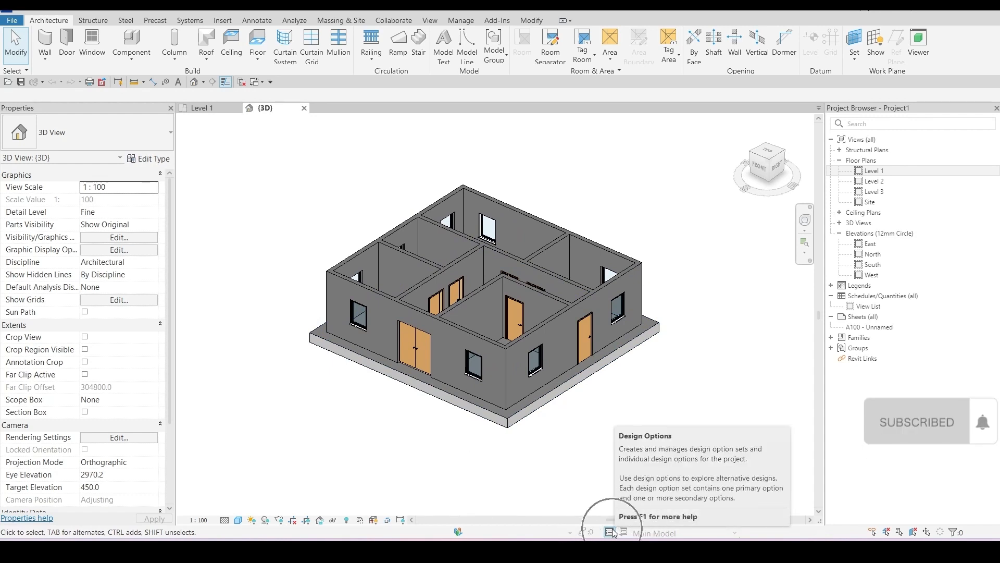
click(461, 20)
click(599, 55)
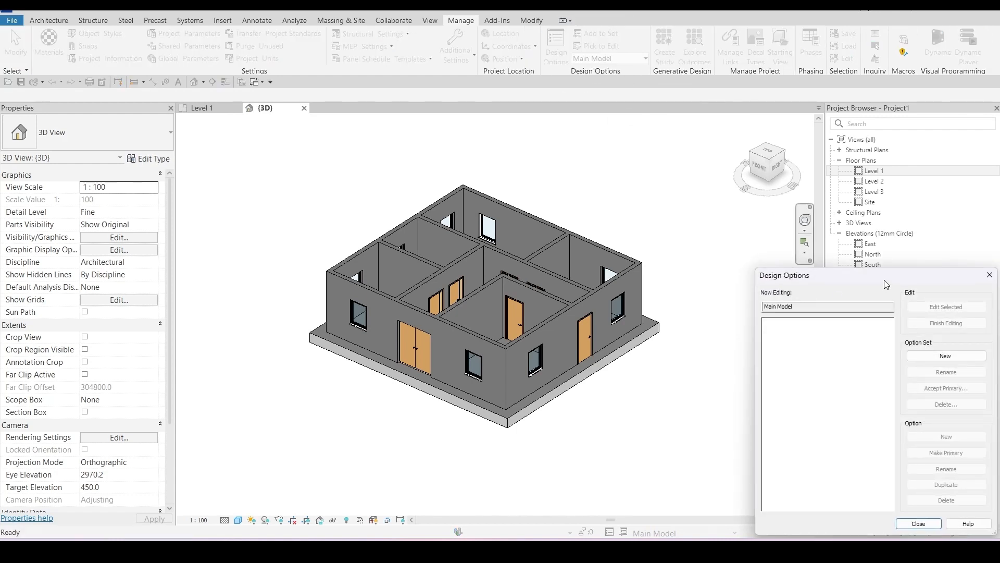
drag(886, 282, 567, 178)
click(490, 193)
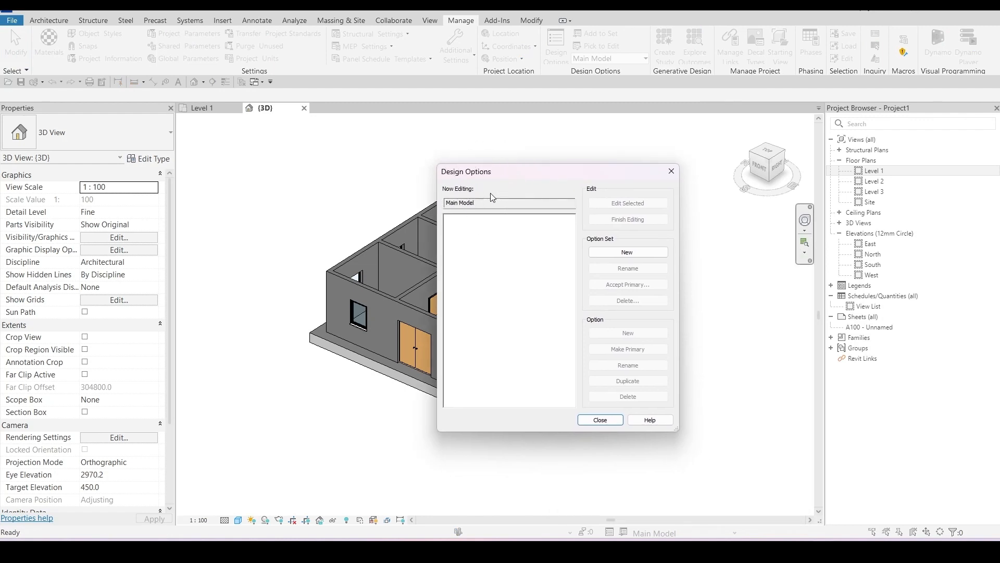
click(672, 171)
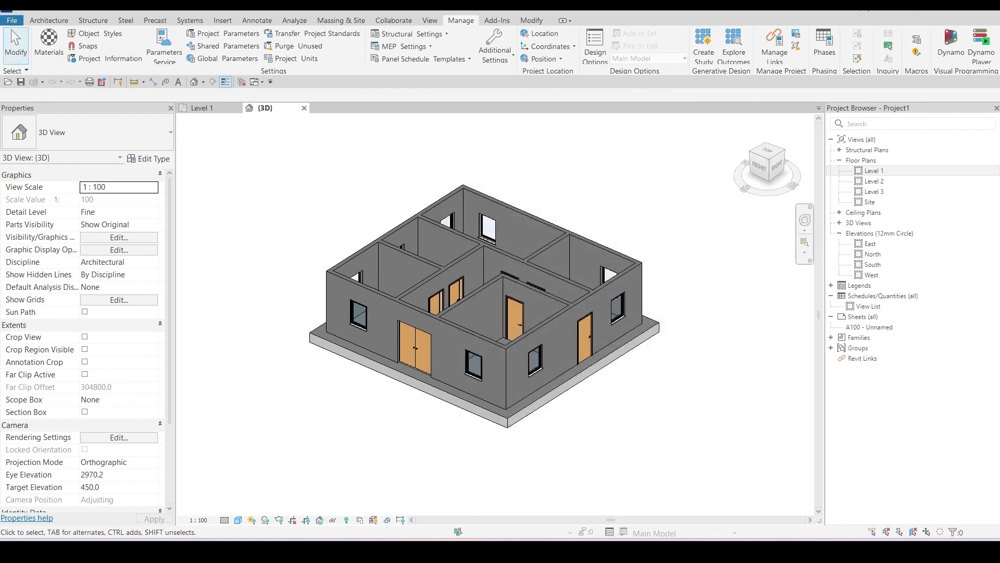
Step: Create a new design option set in the project and rename it Building
click(610, 531)
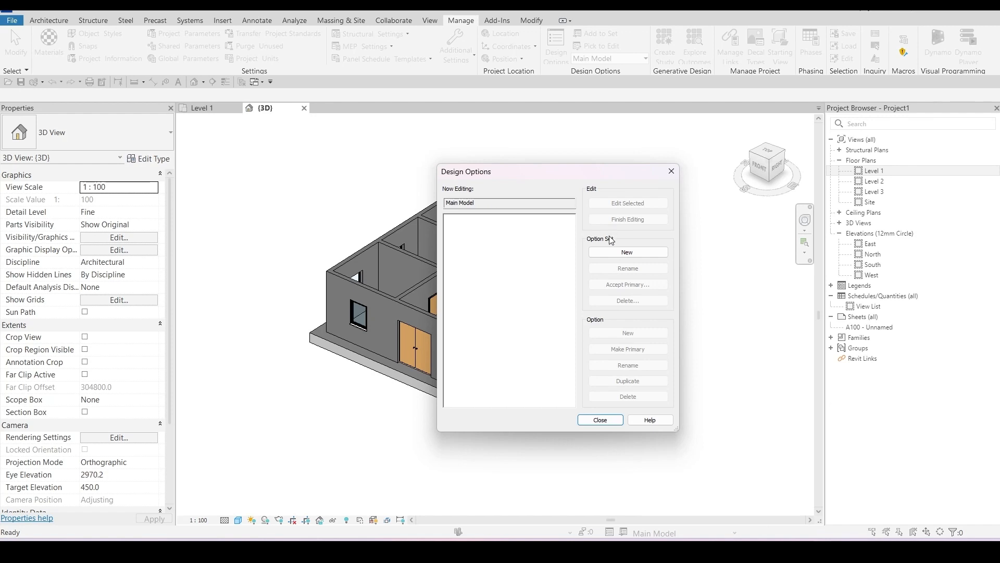
click(617, 254)
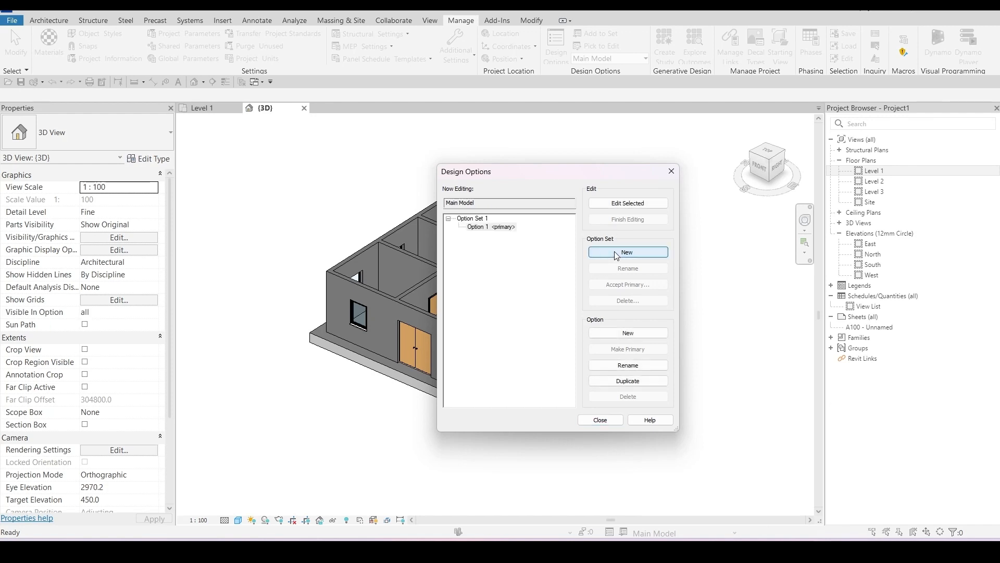
click(482, 219)
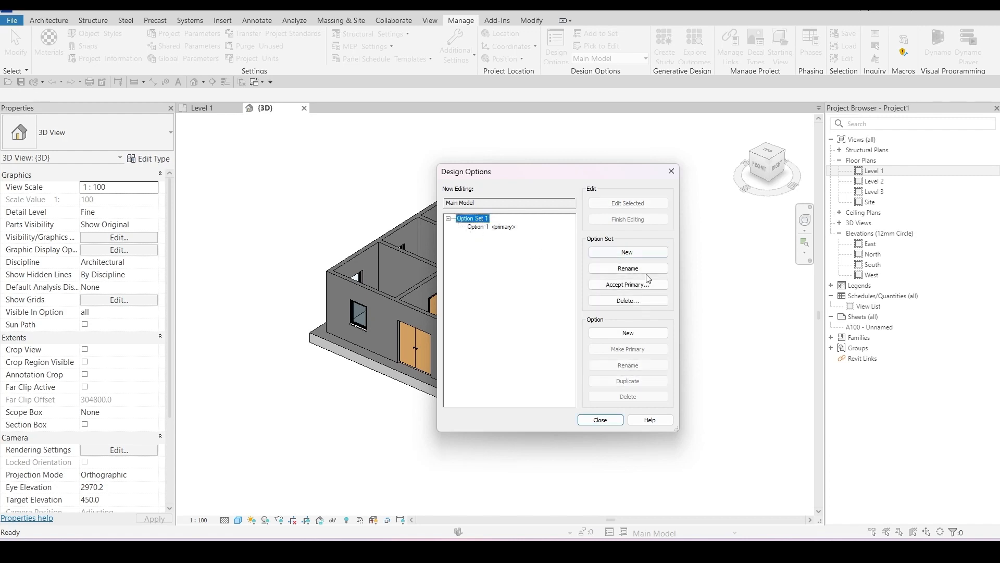
click(624, 268)
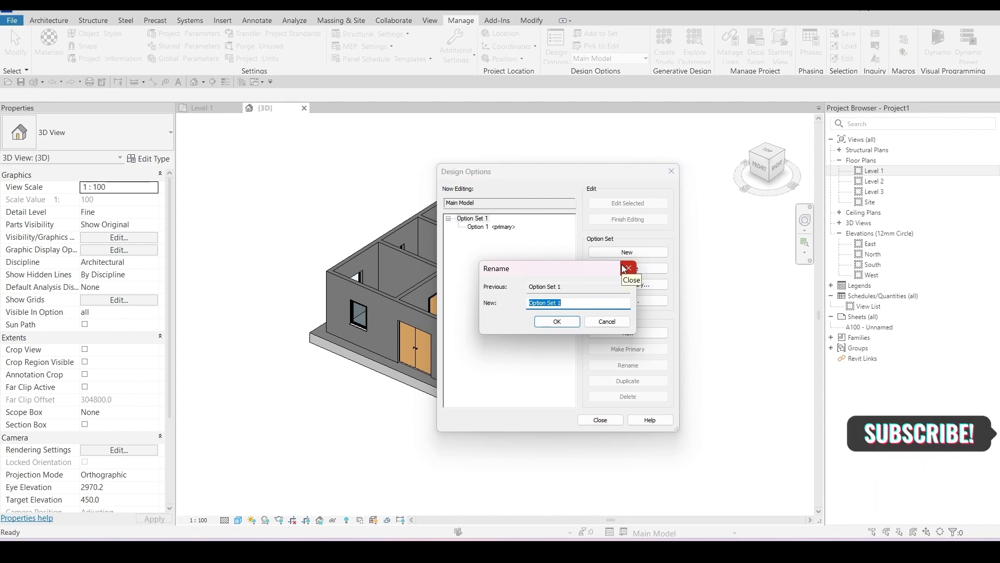
text(Buildi)
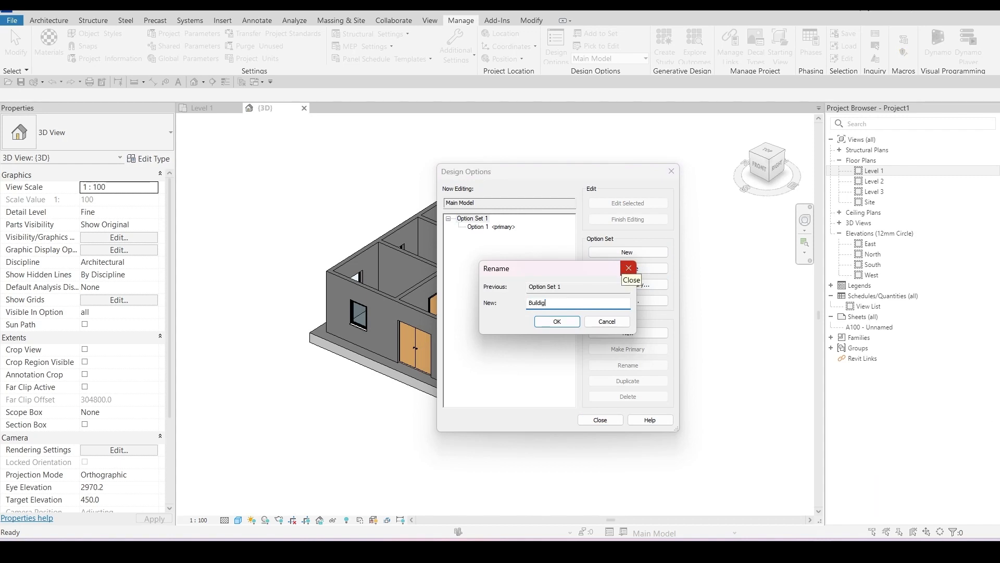
text(ng)
key(Return)
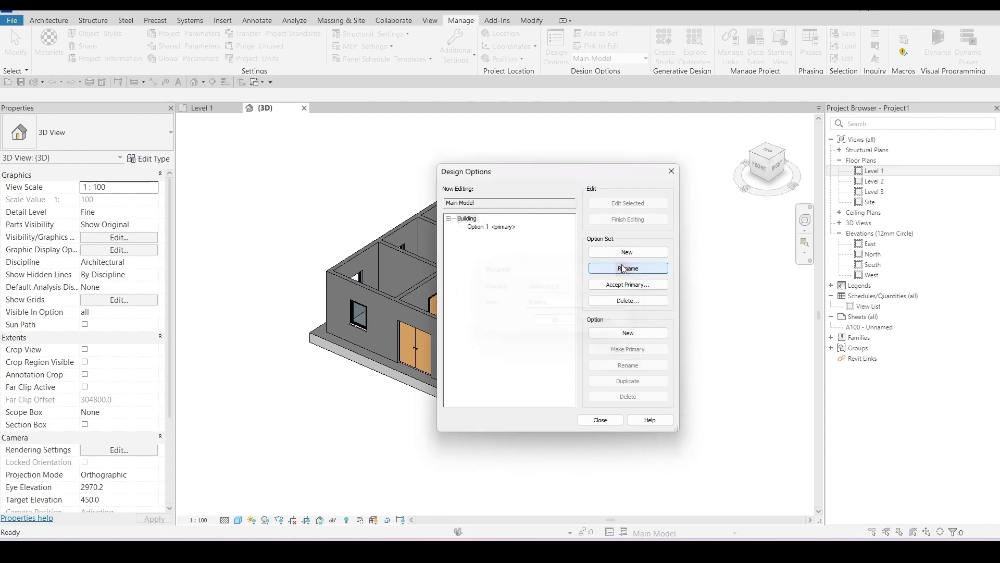
Step: Add two more options, Option 2 and Option 3, to the Building option set and close the design options manager
click(490, 227)
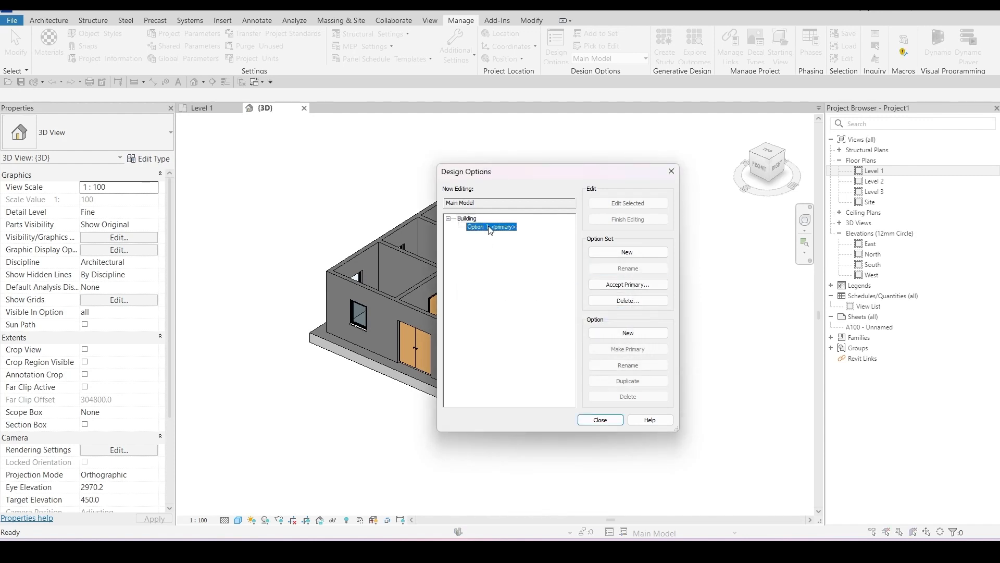
click(631, 334)
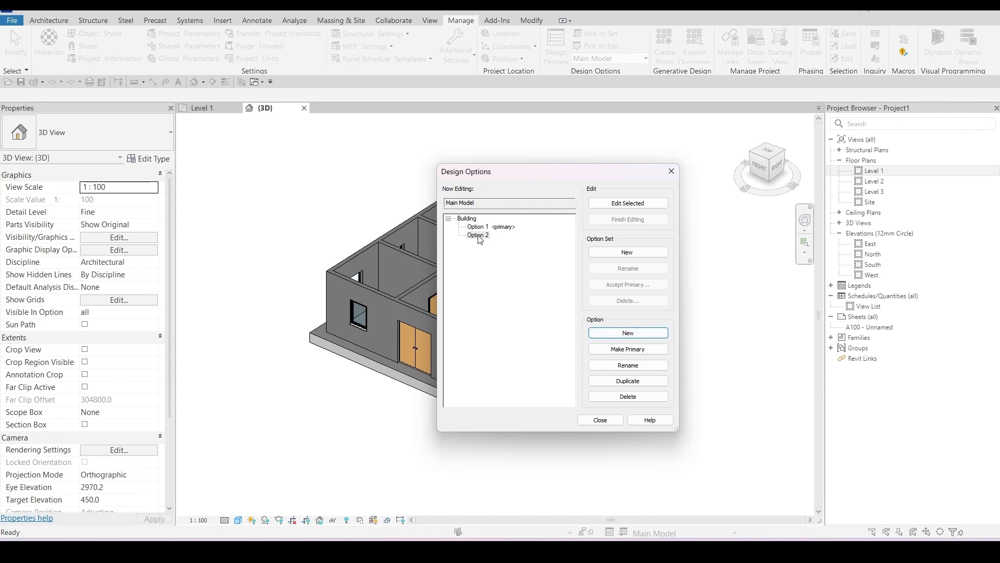
click(623, 332)
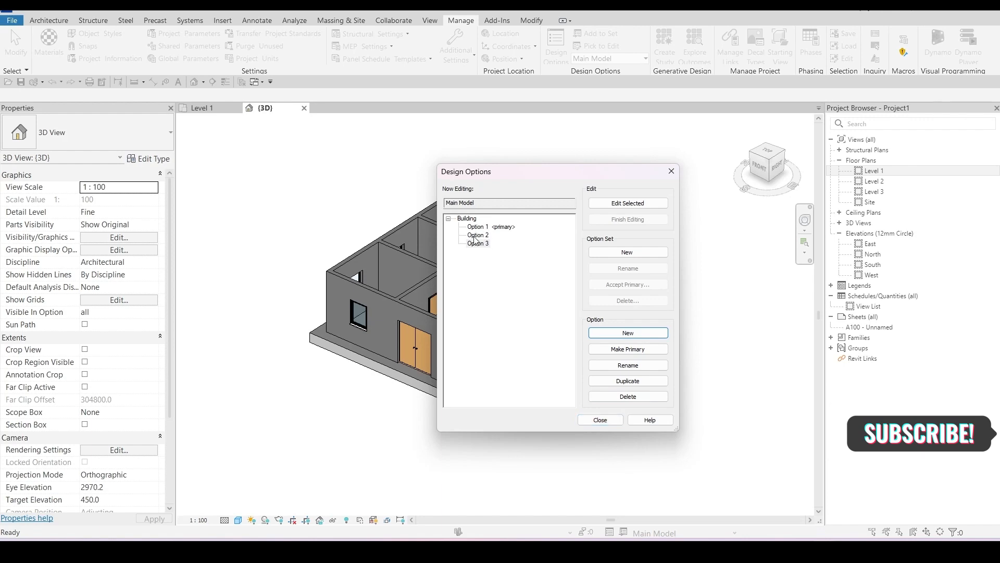
click(597, 420)
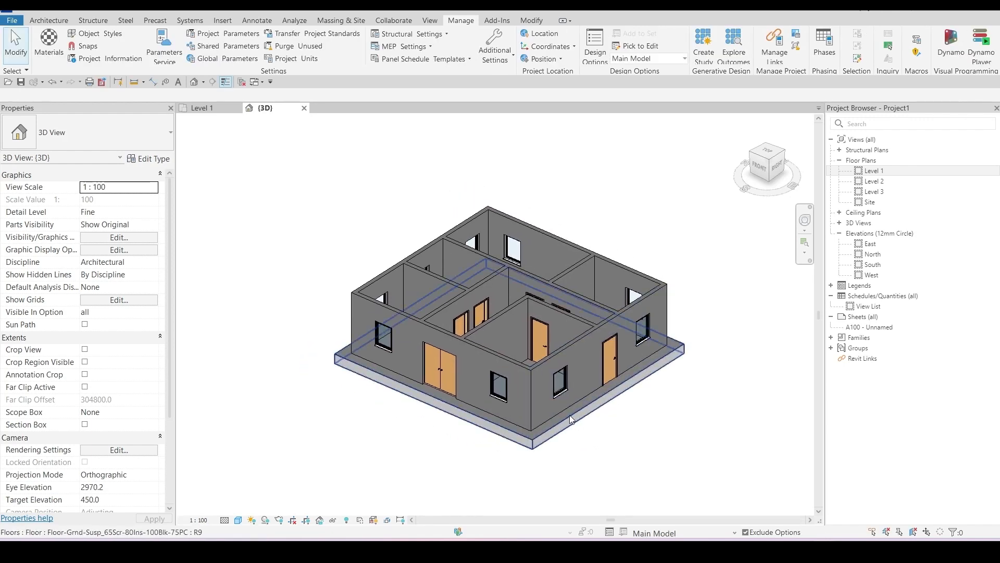
Step: Examine the house model's room layout, doors and windows from directly above and from an angled 3D view
shift+middle_drag(576, 422, 514, 408)
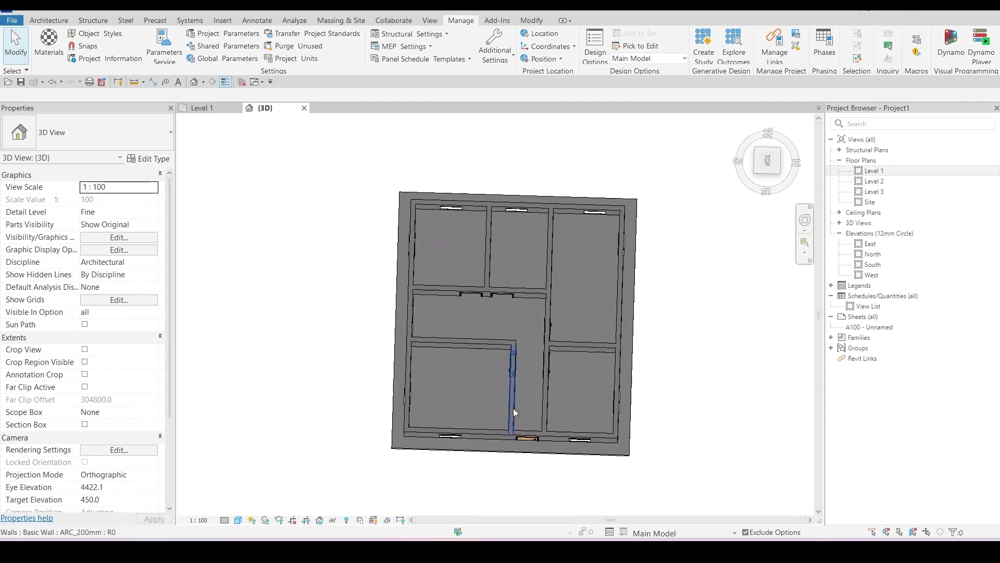
middle_drag(667, 396, 630, 398)
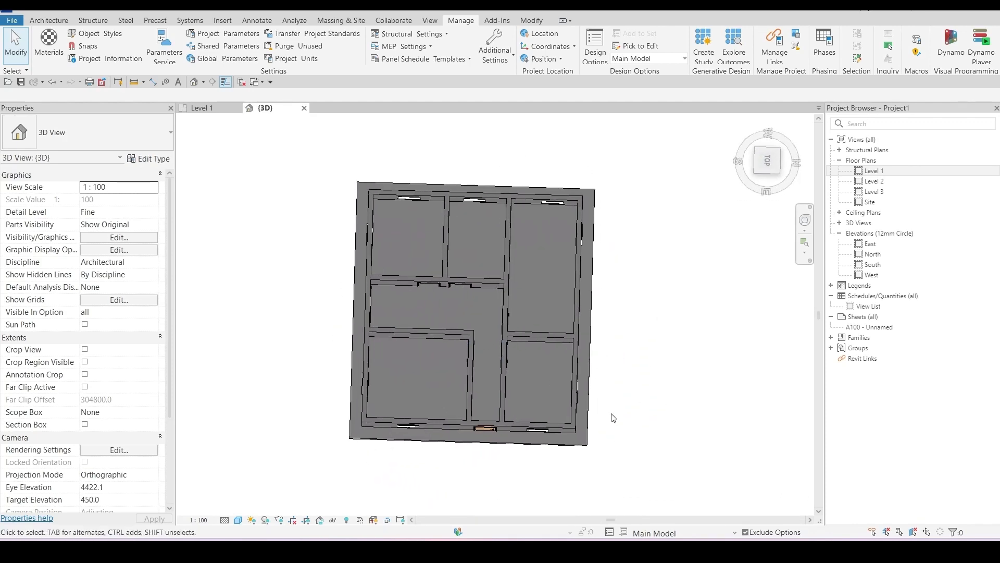
shift+middle_drag(511, 426, 507, 360)
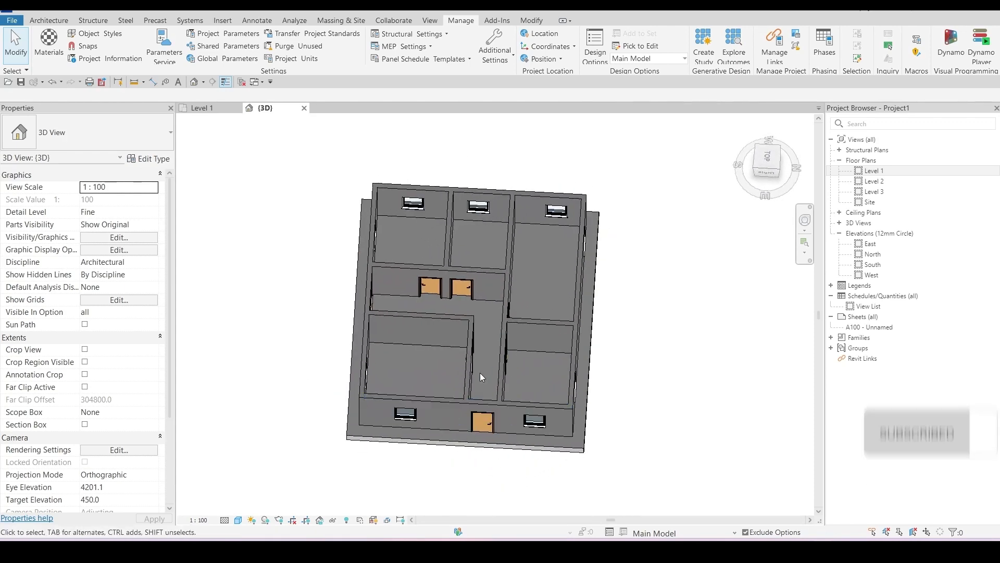
shift+middle_drag(449, 382, 439, 404)
scroll(545, 376, down, 2)
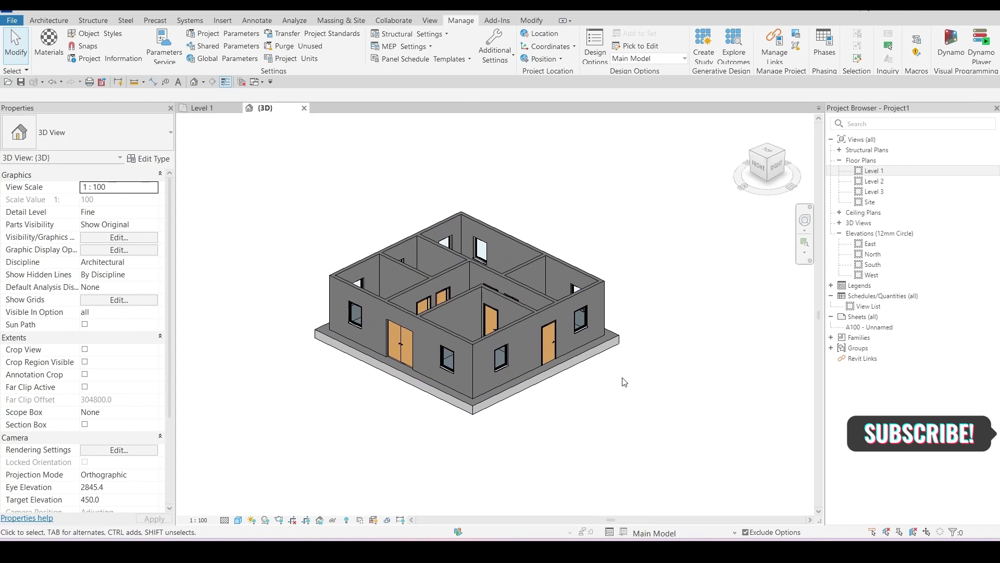
scroll(344, 371, up, 3)
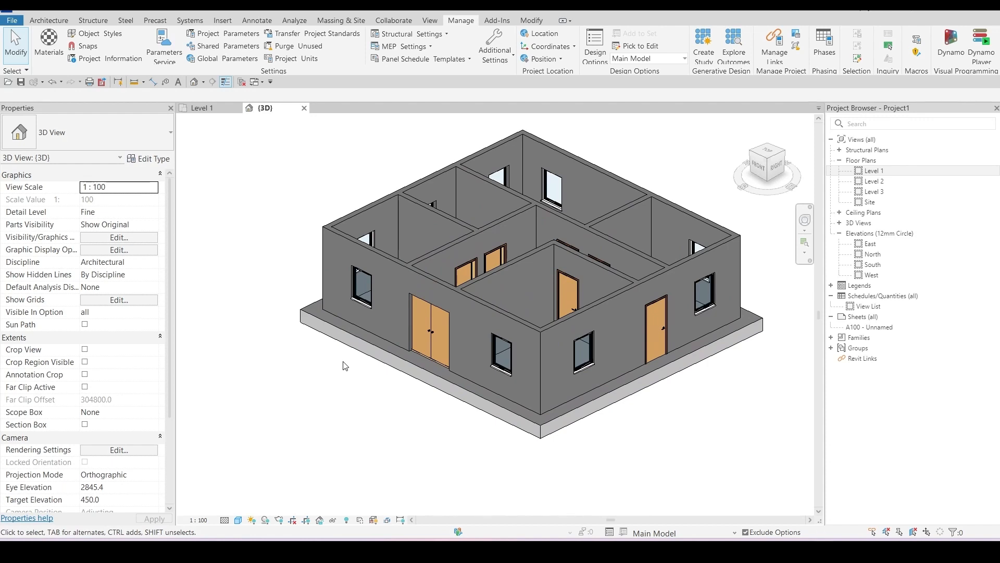
scroll(485, 342, down, 1)
middle_drag(678, 363, 641, 386)
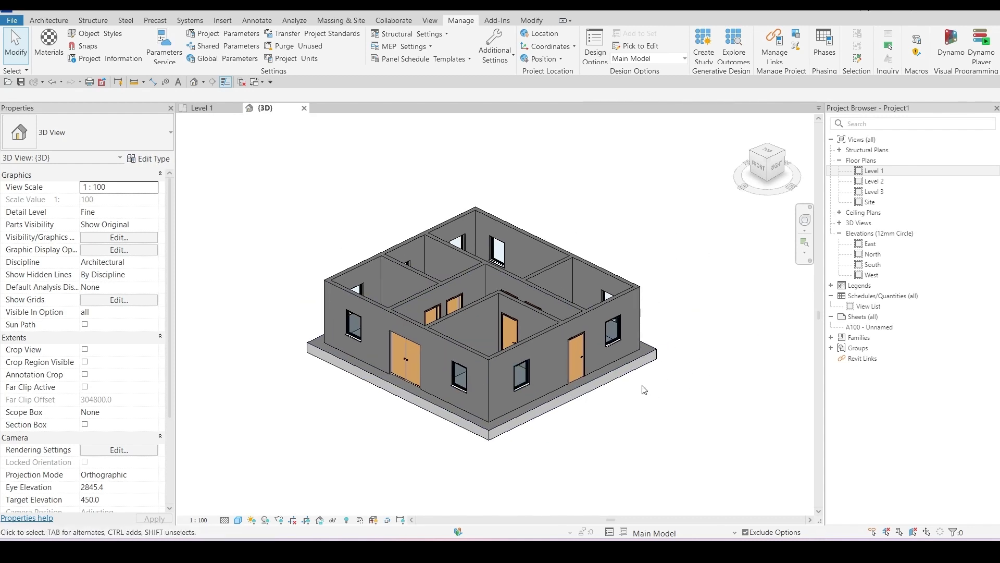
middle_drag(619, 421, 607, 419)
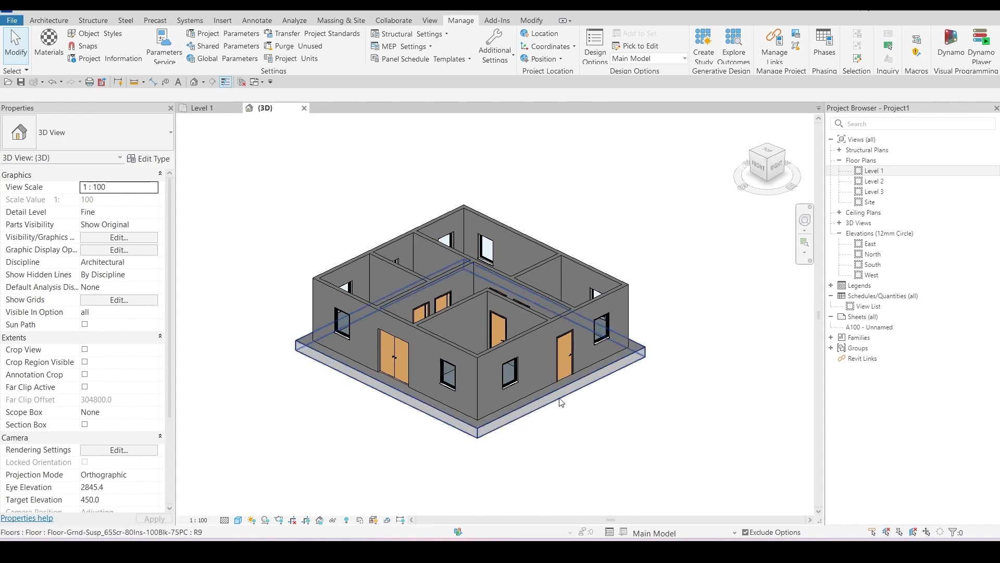
scroll(562, 402, down, 3)
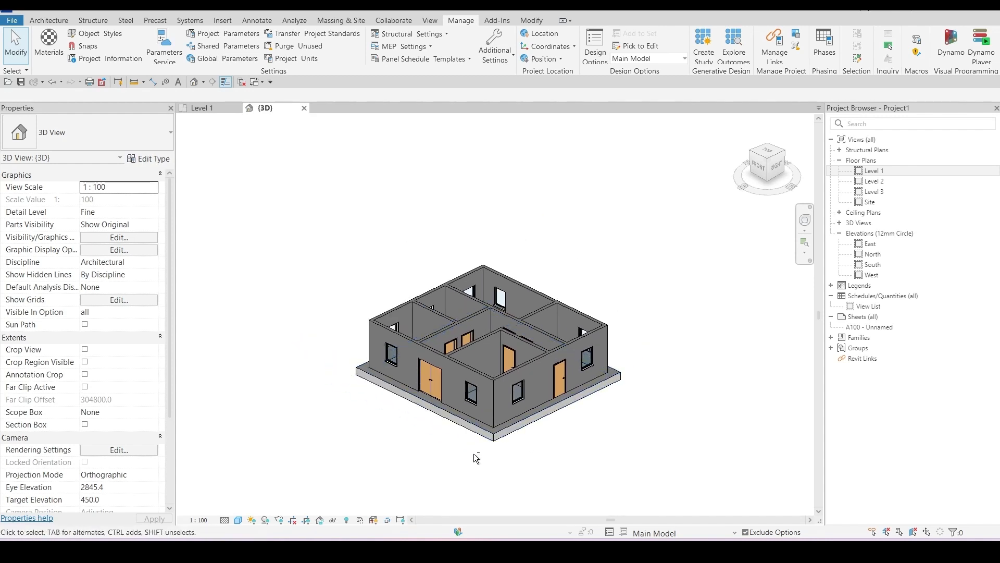
Step: Select the entire house model and add it to the Building option set under Option 1, Option 2 and Option 3
shift+middle_drag(477, 459, 495, 448)
drag(700, 491, 346, 230)
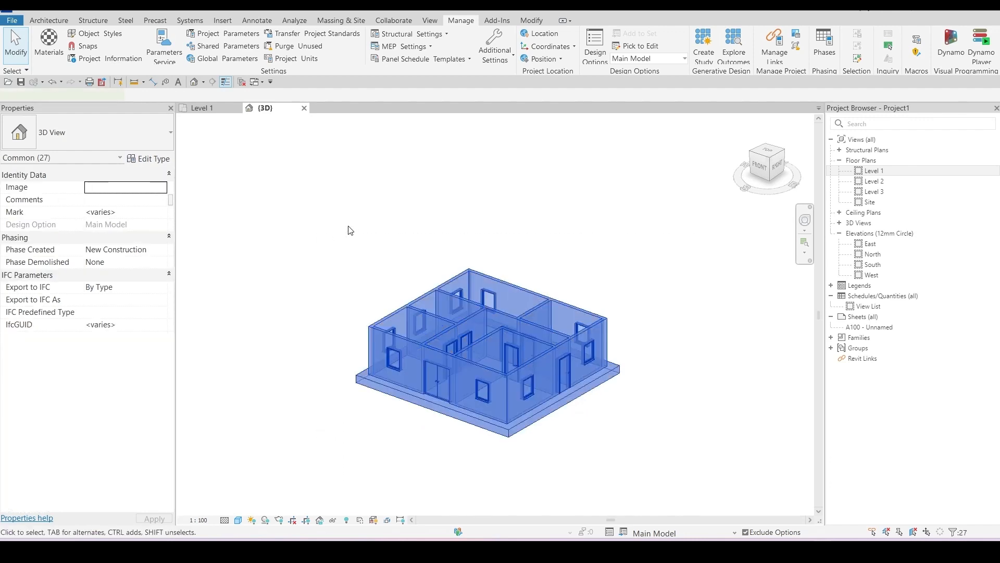
shift+middle_drag(423, 306, 621, 361)
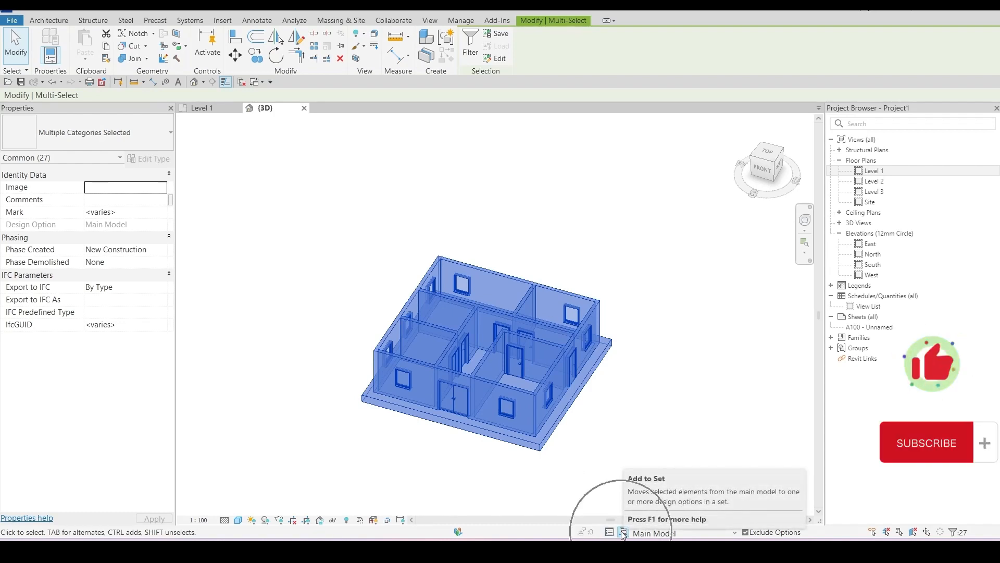
click(462, 21)
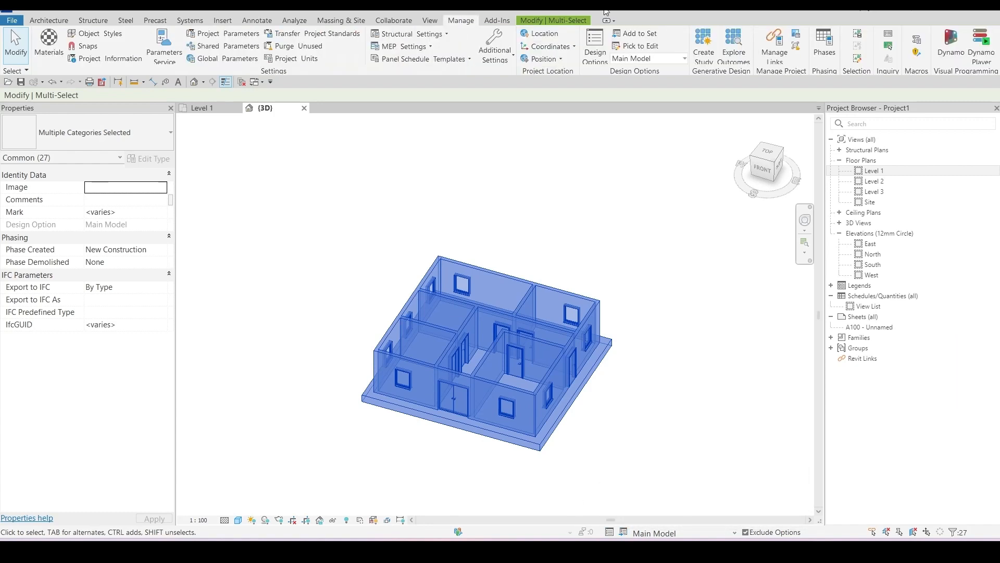
click(638, 35)
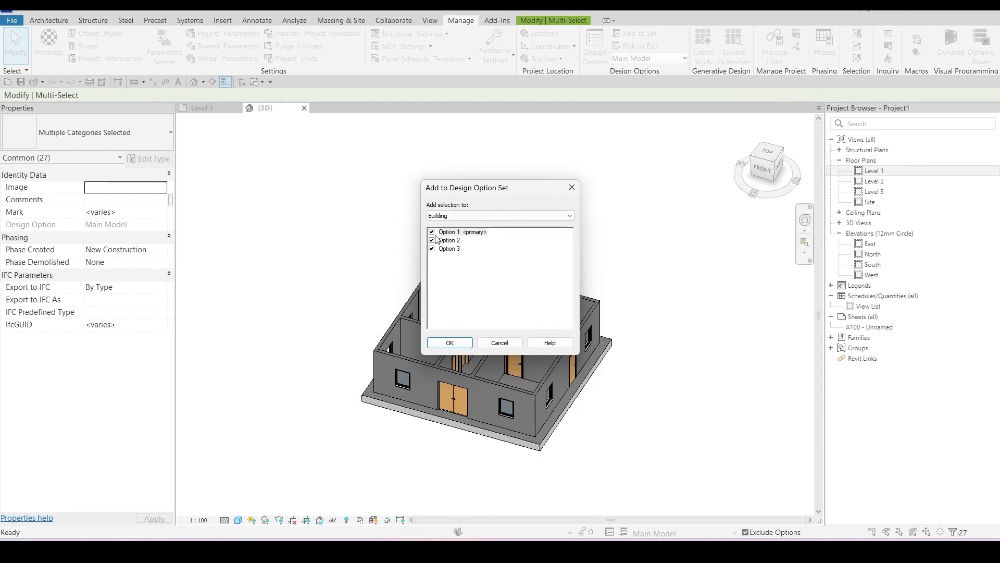
click(448, 343)
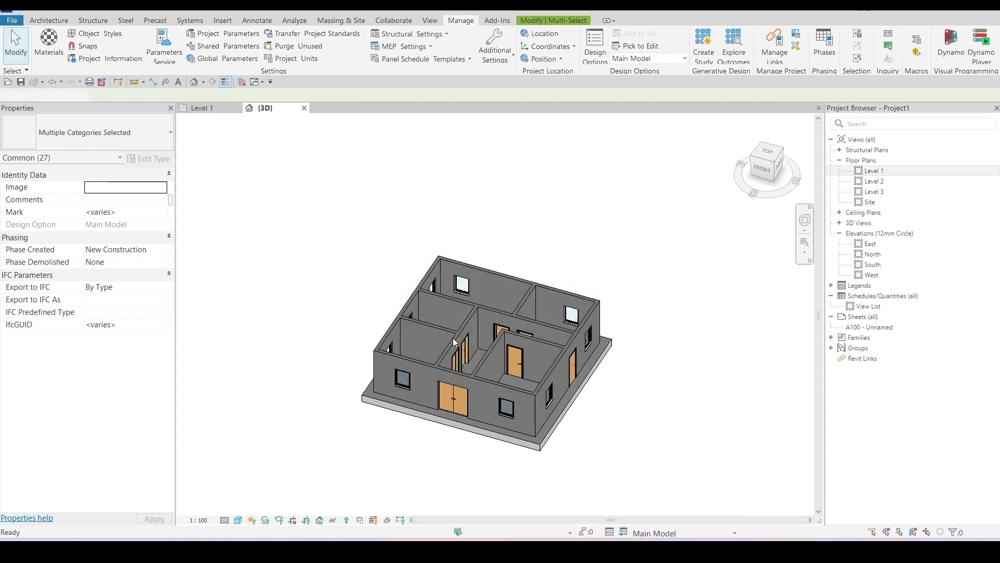
Step: Open the Level 1 floor plan and make Option 2 the active design option for editing
click(649, 533)
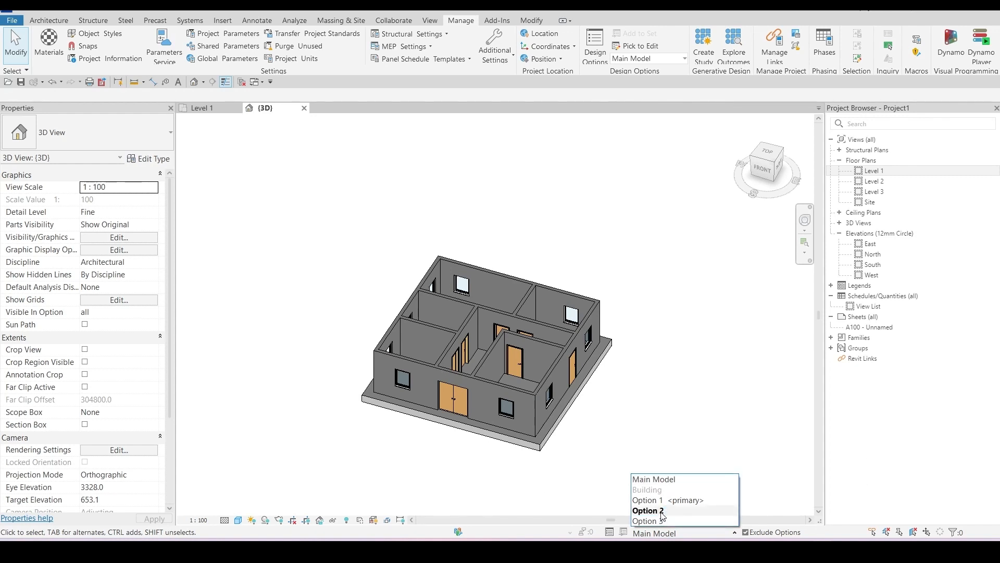
click(204, 108)
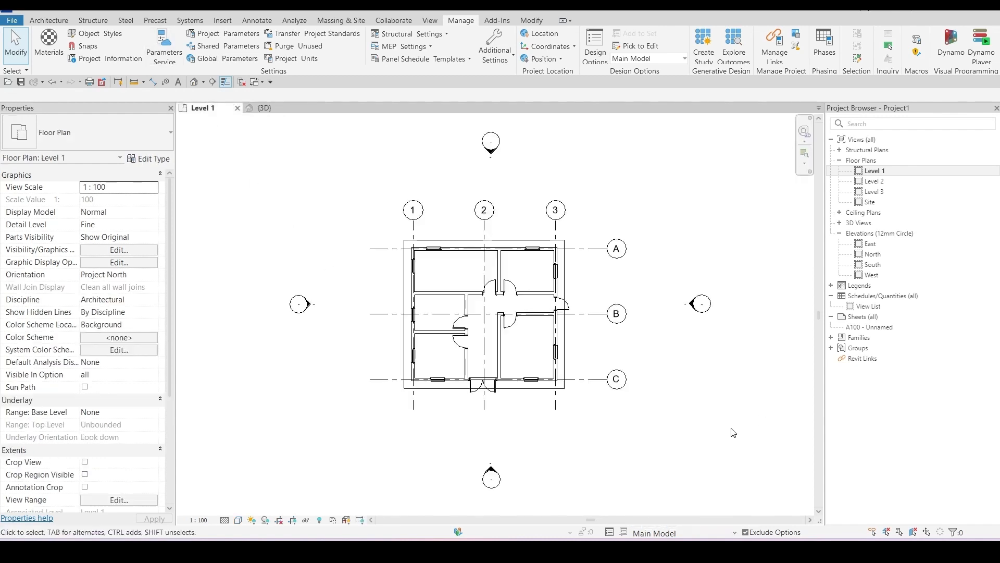
click(688, 533)
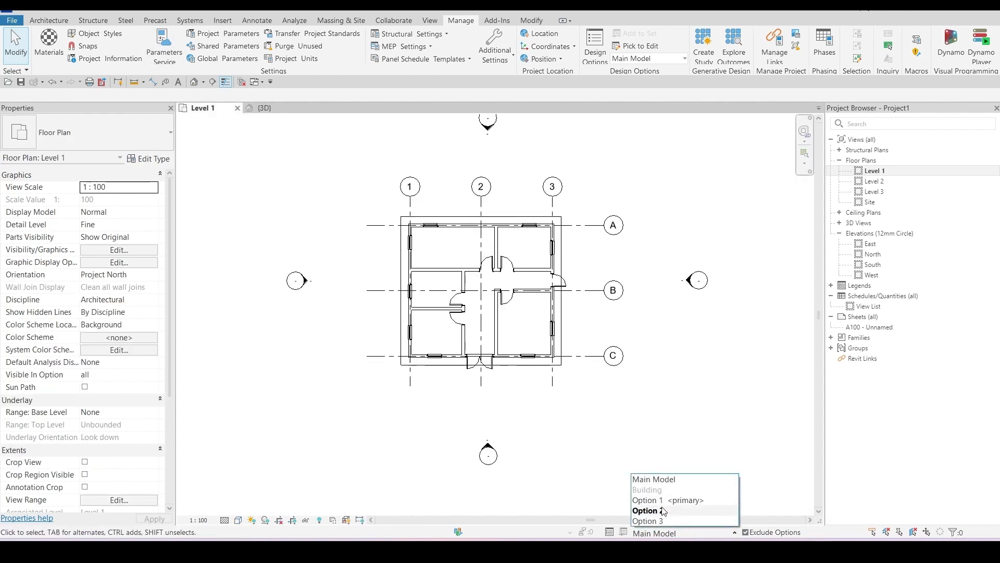
click(661, 511)
scroll(641, 418, up, 1)
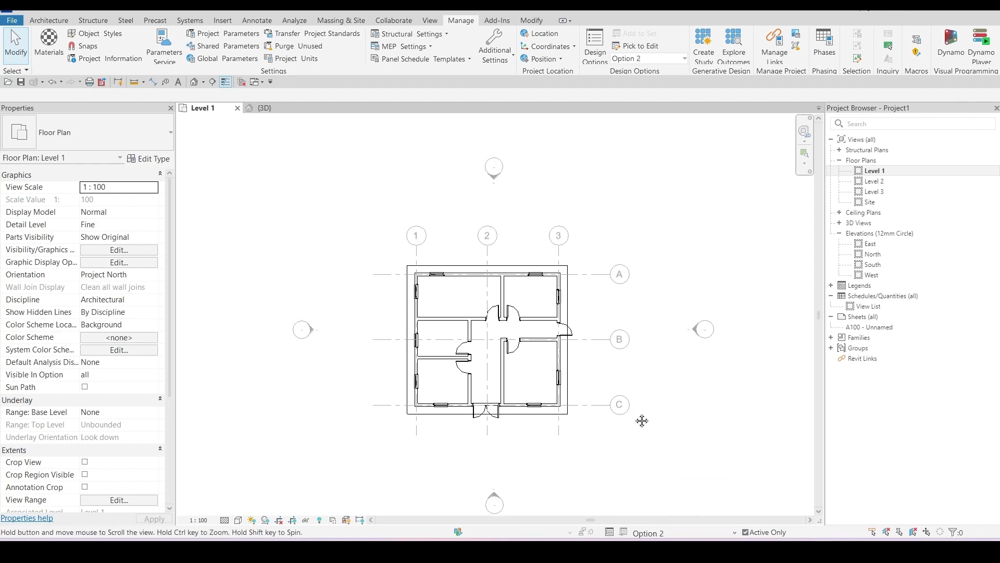
scroll(458, 335, up, 3)
scroll(723, 256, down, 2)
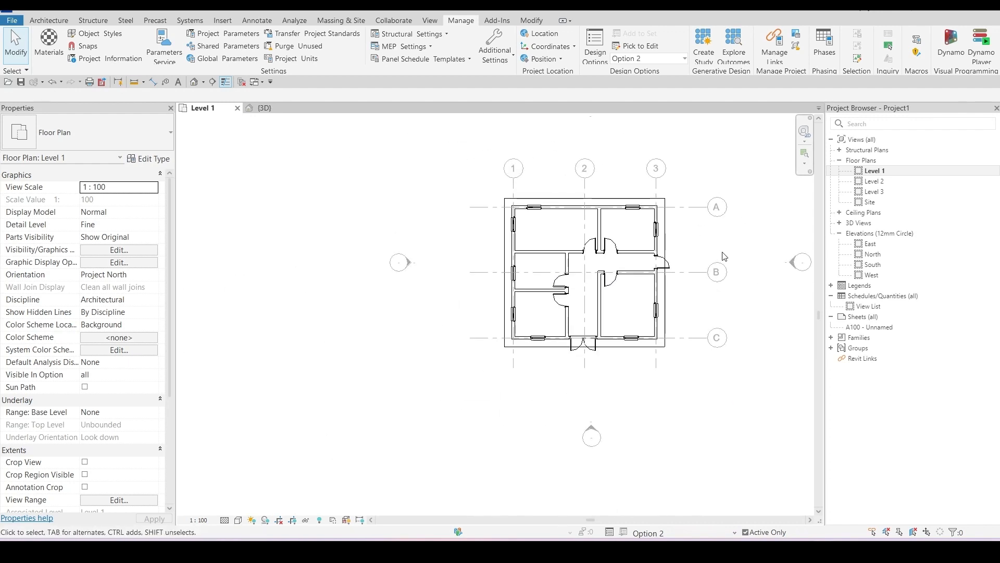
middle_drag(654, 331, 625, 345)
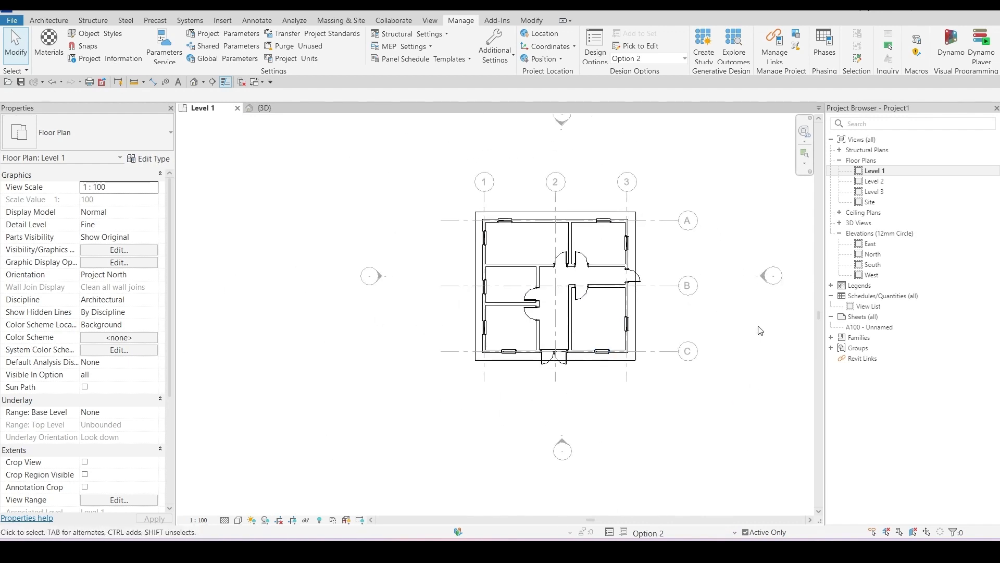
Step: In the 3D view, change the front double entrance door of Option 2 to Doors_ExtDbl_w-Glazing_Bars_4, 1810x2110mm
middle_drag(728, 312, 690, 346)
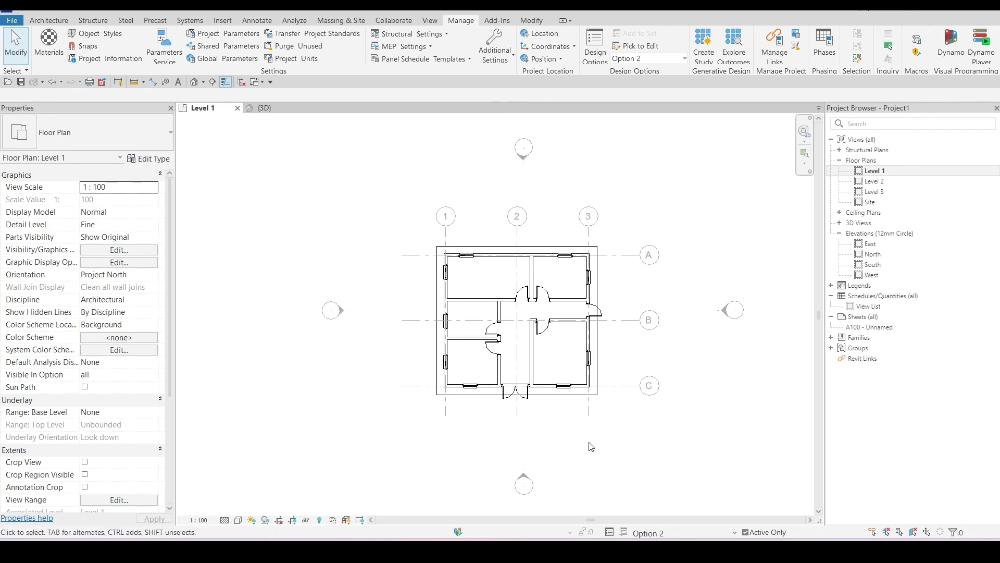
scroll(573, 334, up, 3)
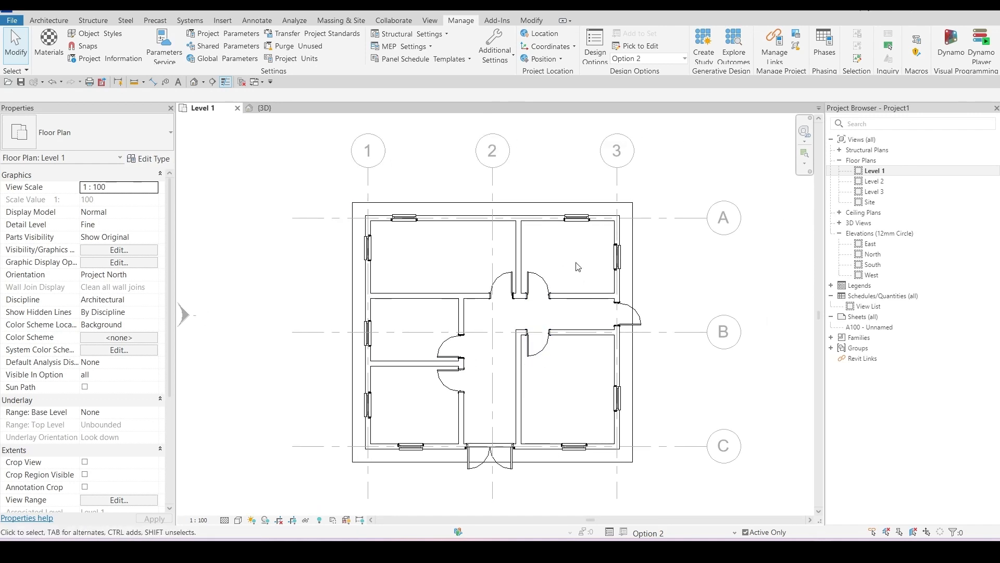
scroll(469, 209, down, 2)
click(271, 106)
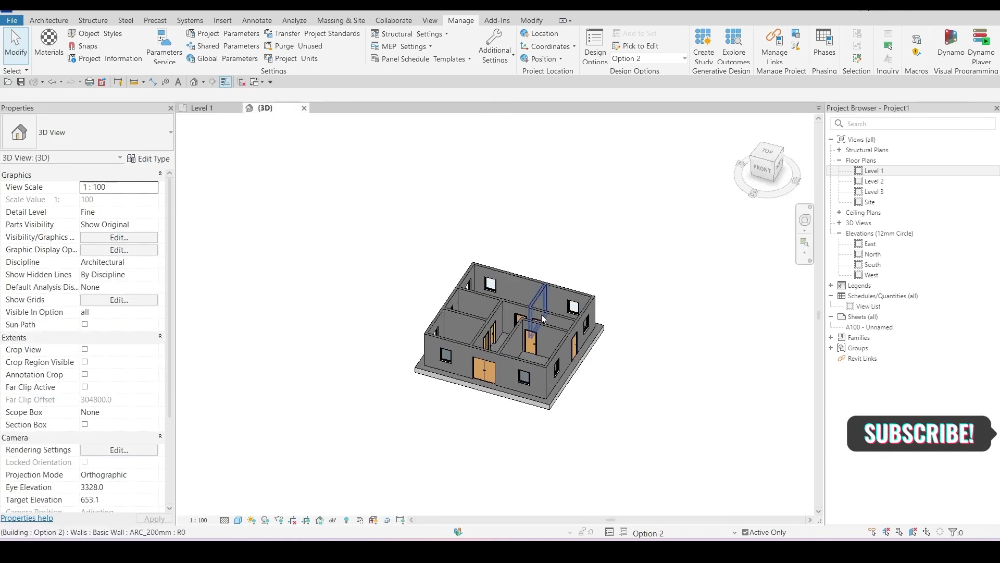
shift+middle_drag(542, 314, 453, 360)
scroll(452, 360, up, 3)
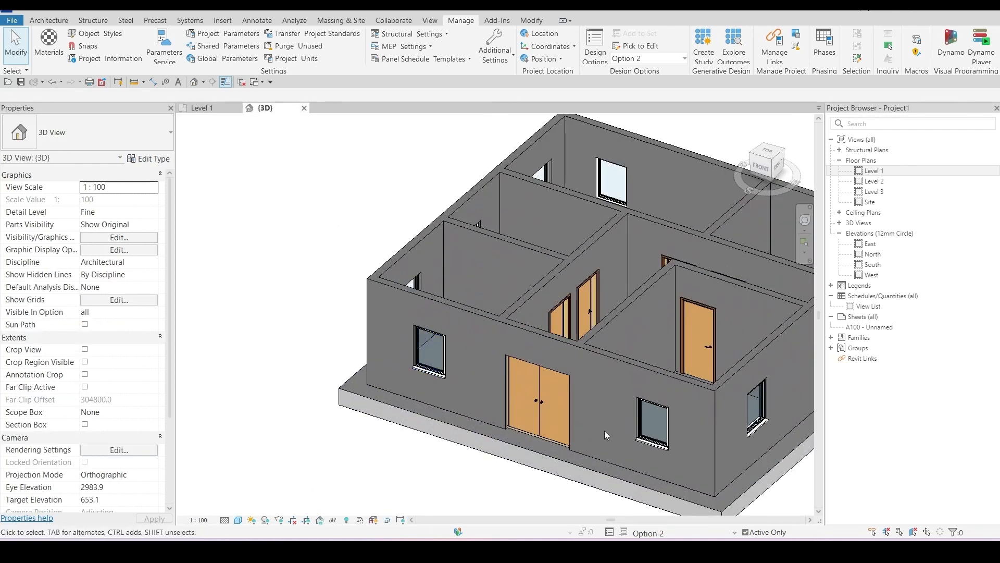
shift+middle_drag(604, 430, 458, 352)
scroll(458, 353, up, 3)
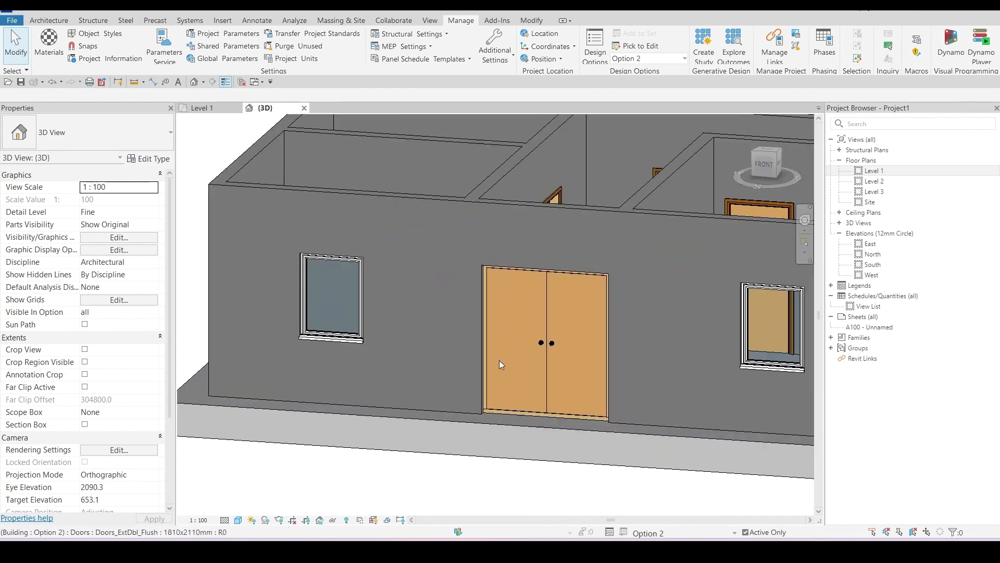
click(546, 348)
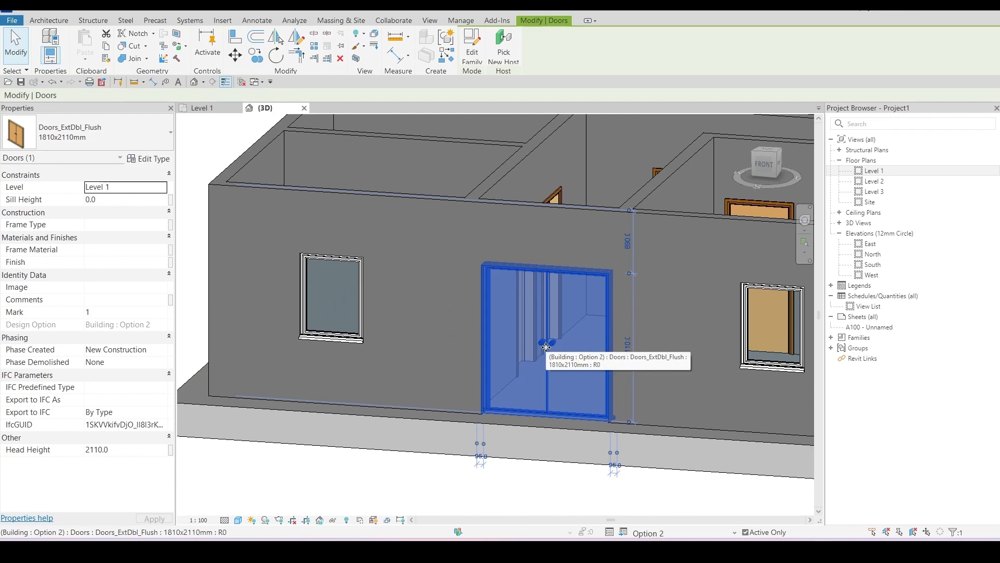
click(108, 139)
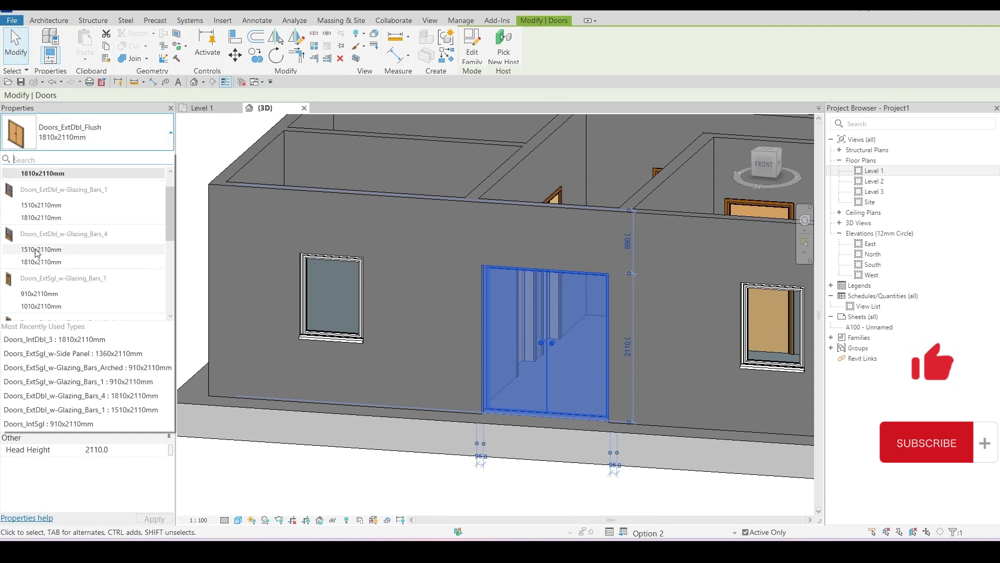
mouse_move(42, 252)
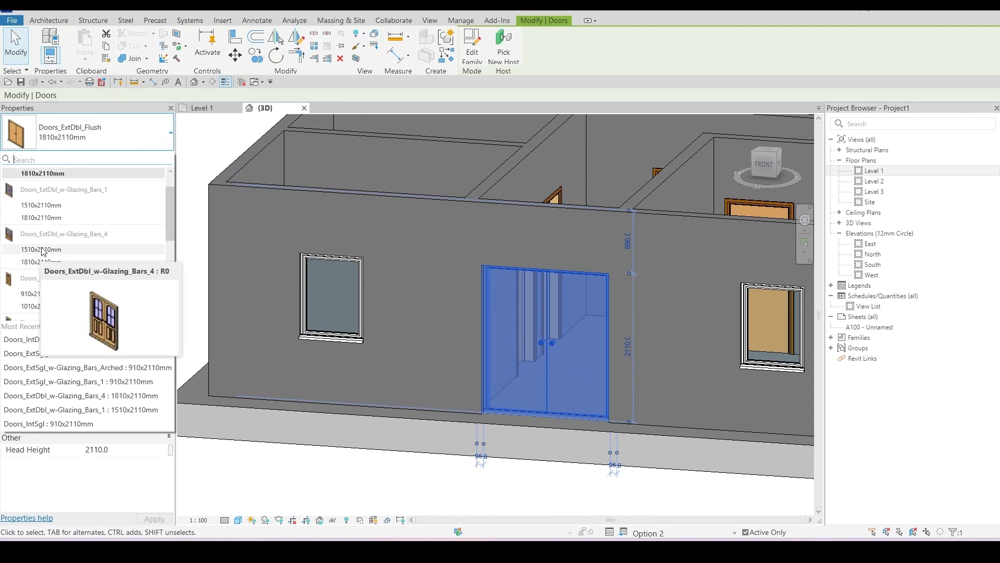
click(37, 264)
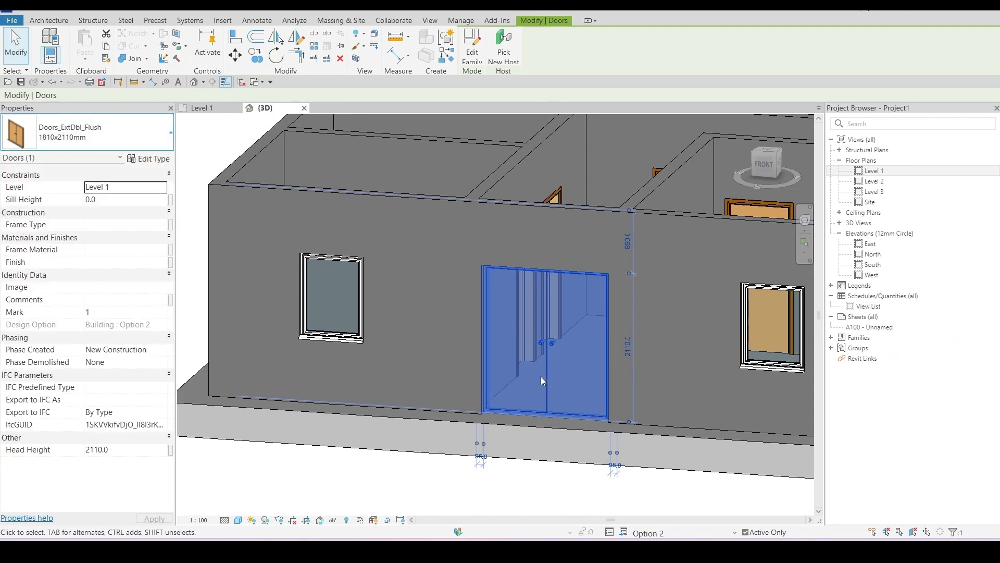
key(Escape)
scroll(568, 370, down, 3)
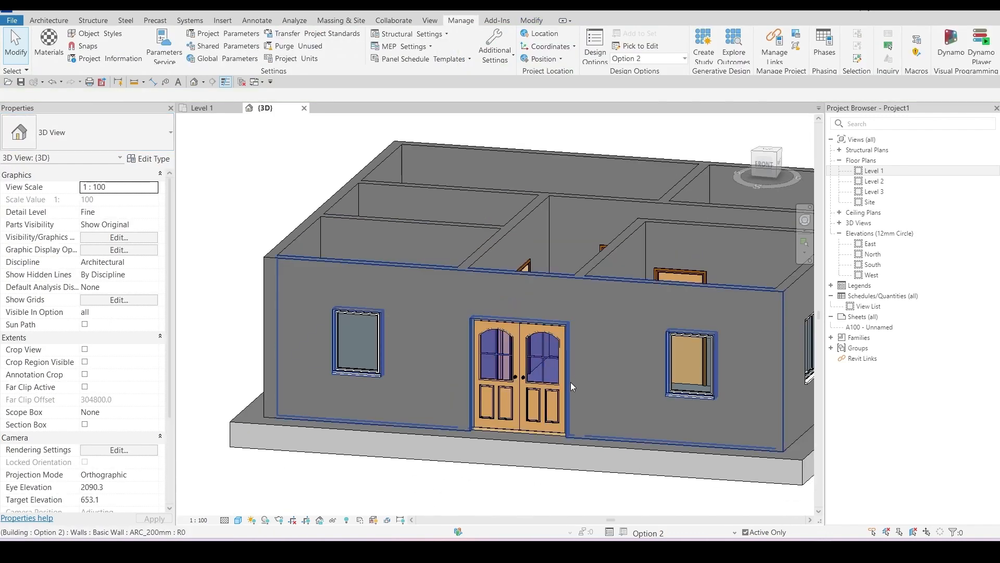
Step: Select all windows of the active option visible in the view and change them to Windows_Sash_w-Bars_3, 910x1210mm
scroll(570, 382, down, 3)
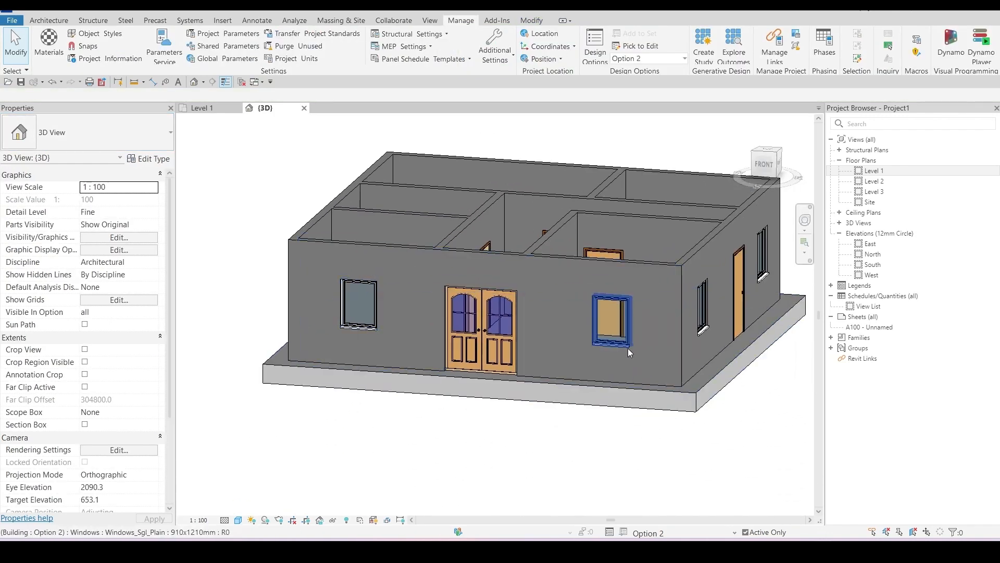
click(620, 334)
scroll(627, 358, up, 4)
click(627, 358)
click(596, 321)
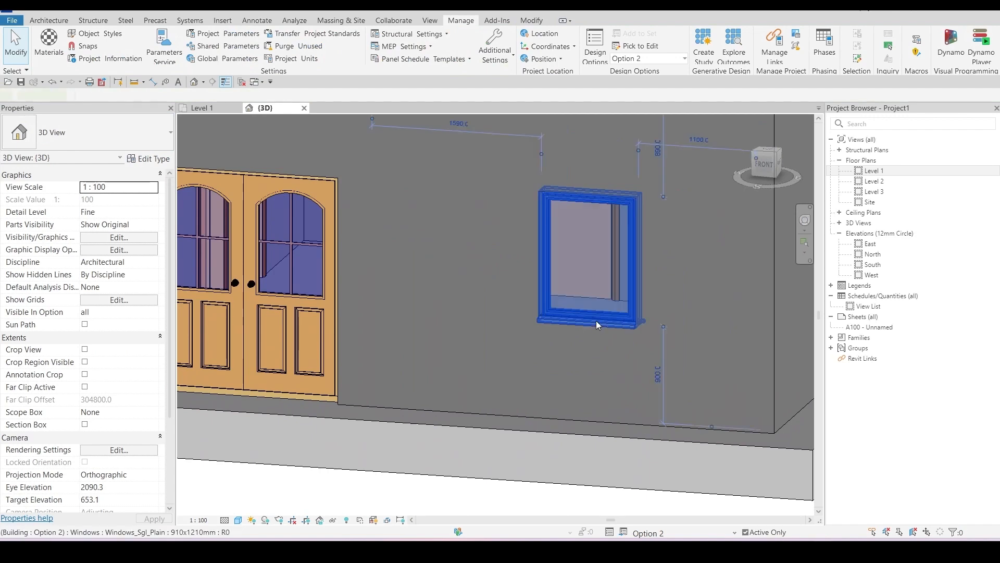
right_click(596, 320)
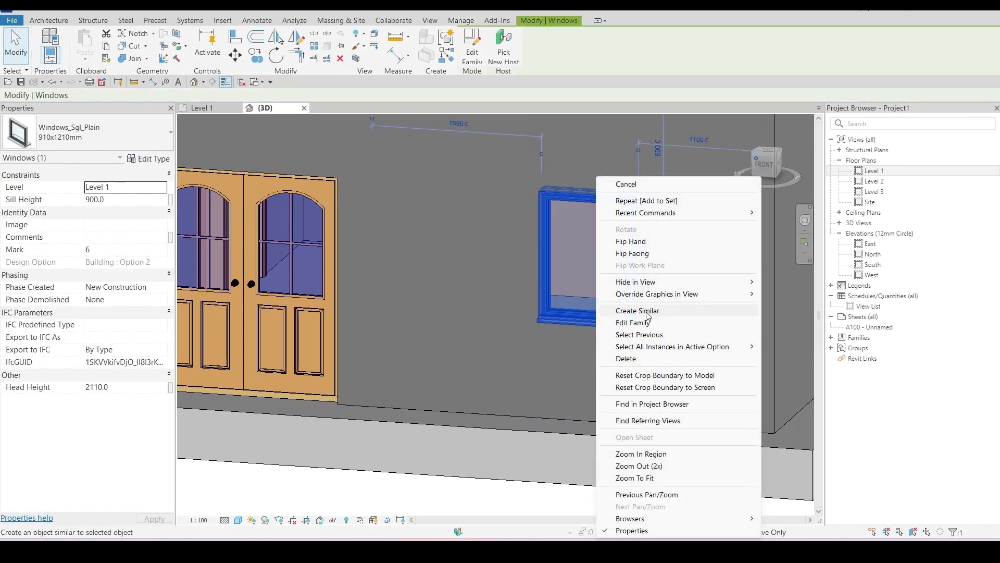
mouse_move(651, 348)
click(772, 348)
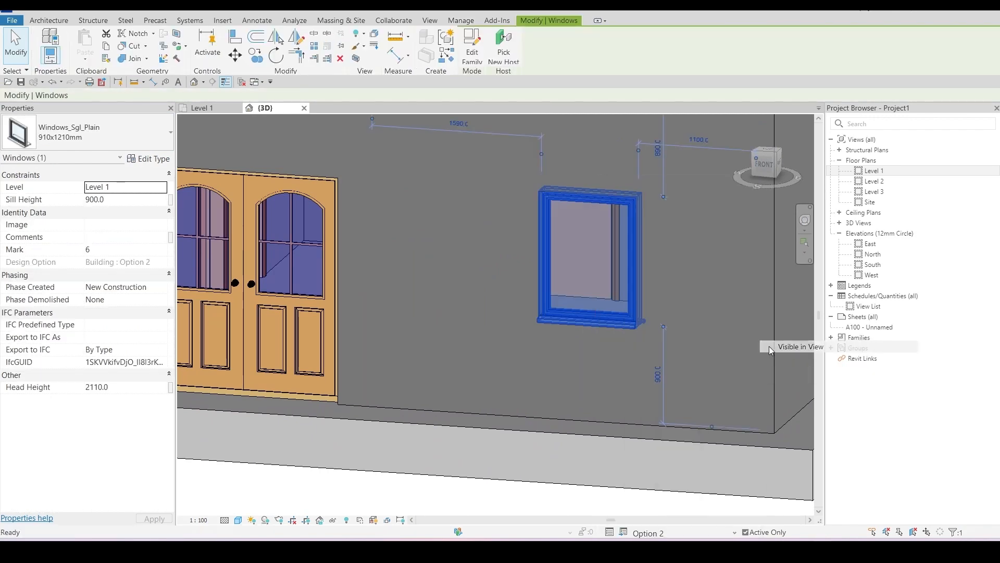
scroll(500, 321, down, 4)
shift+middle_drag(635, 292, 159, 375)
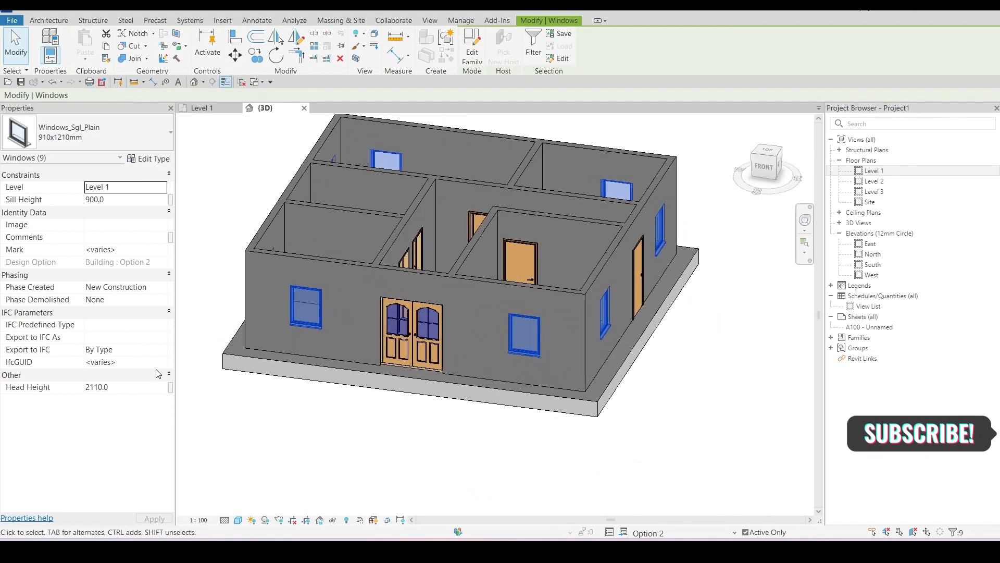
click(90, 132)
scroll(55, 248, up, 2)
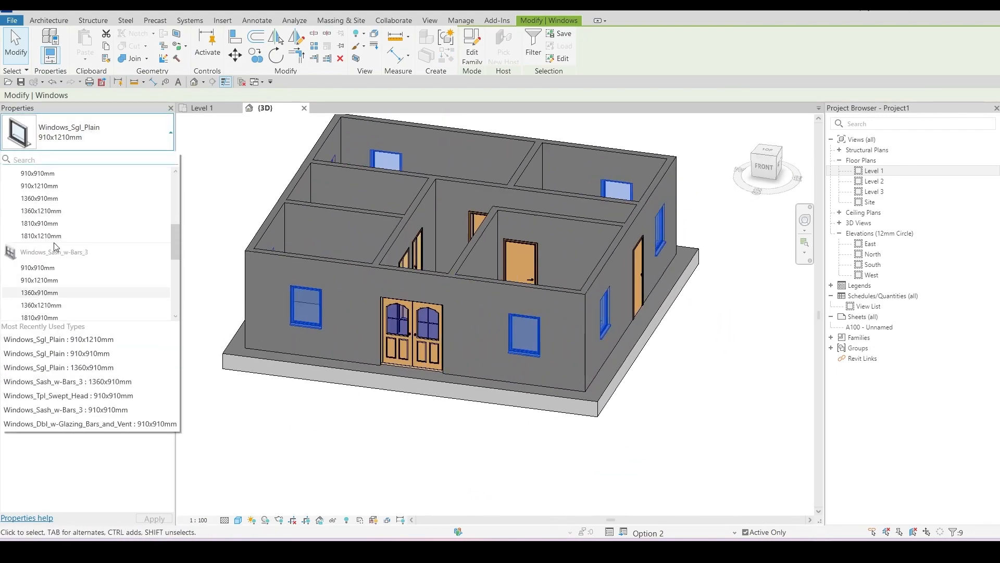
scroll(55, 250, down, 2)
scroll(33, 256, up, 1)
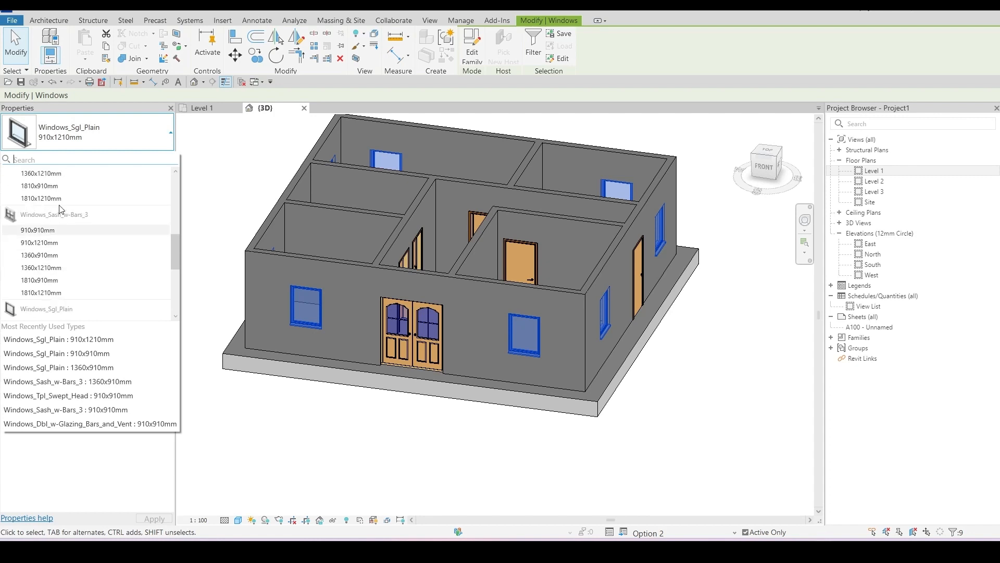
click(41, 245)
shift+middle_drag(525, 393, 288, 469)
scroll(525, 381, up, 3)
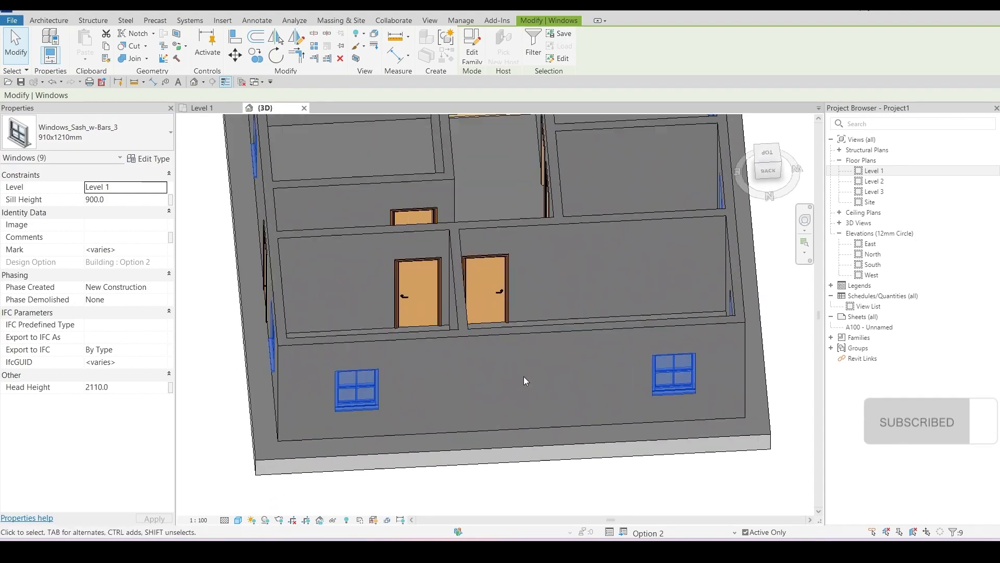
scroll(545, 390, down, 2)
shift+middle_drag(546, 392, 523, 358)
shift+middle_drag(437, 407, 527, 376)
Step: Select all single doors of the active option visible in the view and change them to Doors_ExtSgl_w-Glazing_Bars_Arched, 910x2110mm
scroll(381, 311, up, 3)
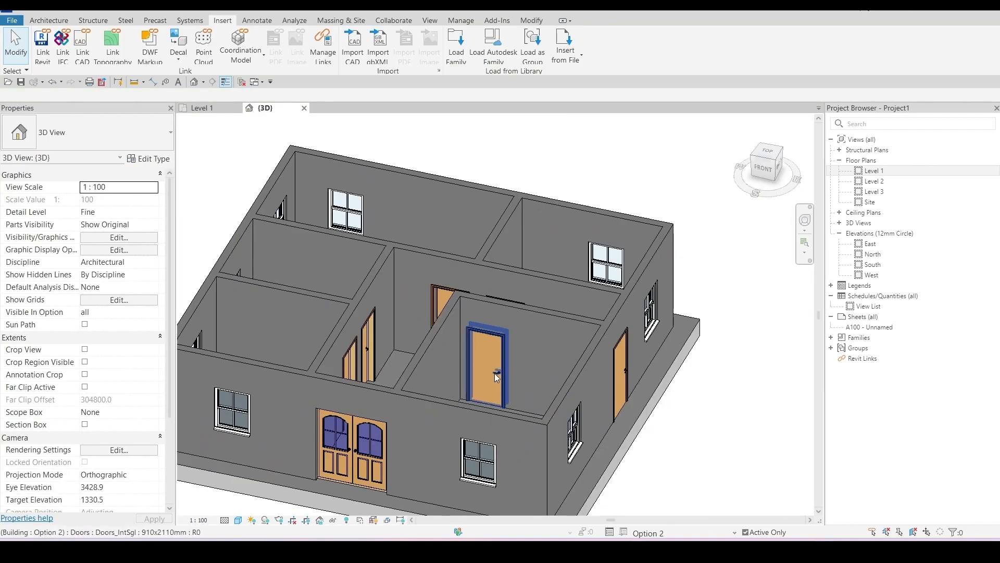
click(495, 373)
shift+middle_drag(495, 373, 552, 327)
scroll(543, 327, up, 3)
right_click(587, 322)
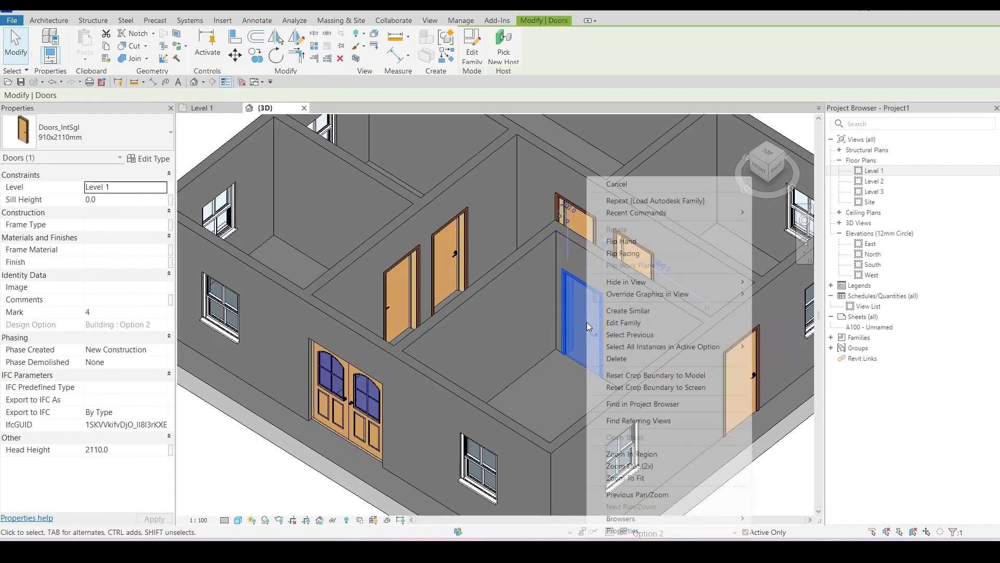
mouse_move(677, 346)
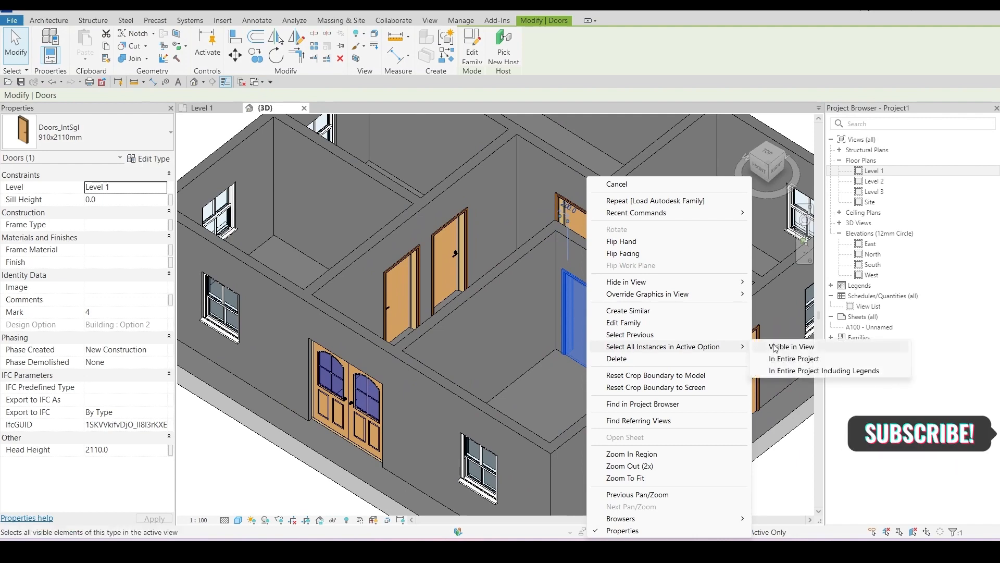
click(729, 347)
click(80, 121)
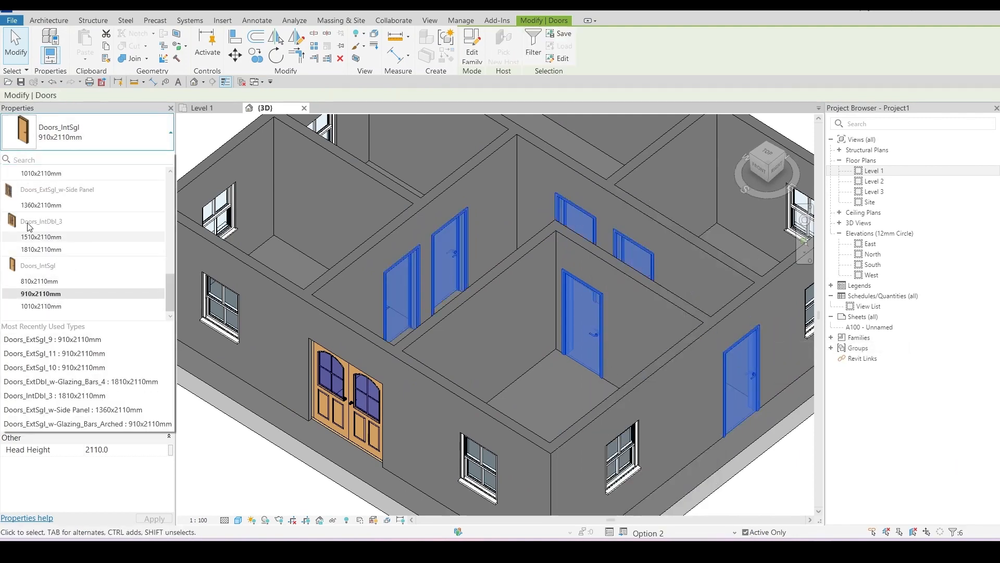
scroll(70, 229, up, 3)
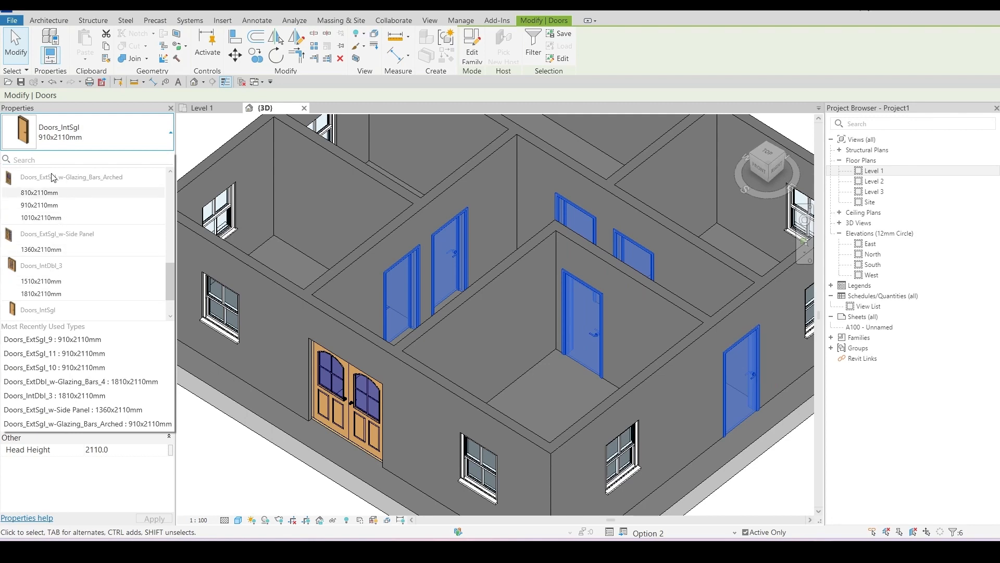
click(52, 205)
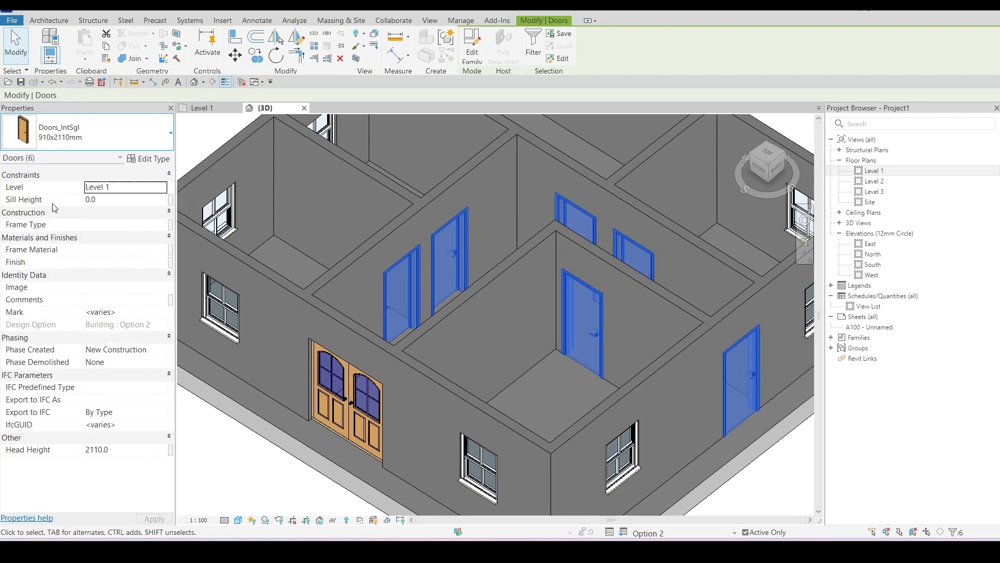
scroll(537, 324, down, 2)
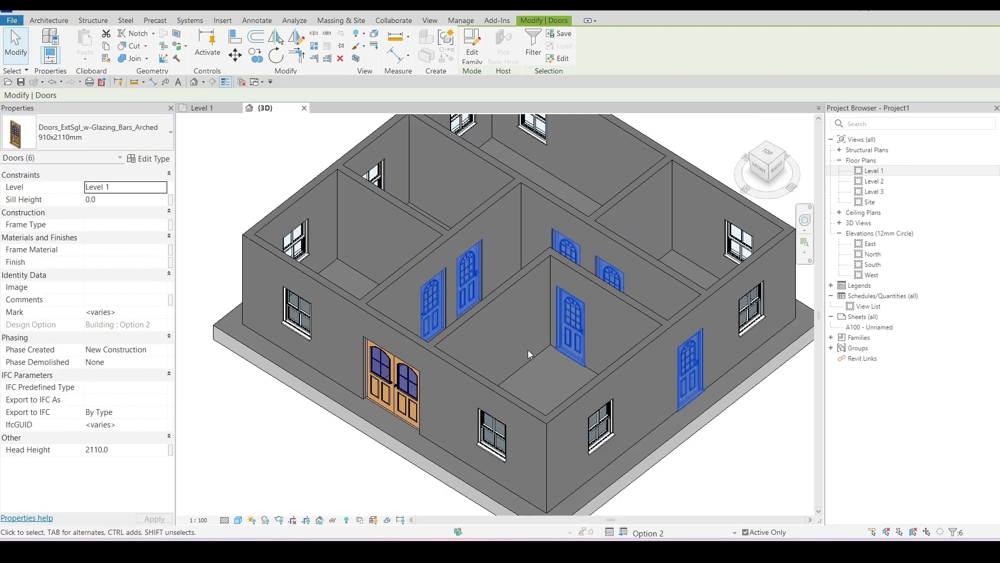
middle_drag(572, 333, 484, 325)
click(654, 437)
scroll(515, 275, up, 5)
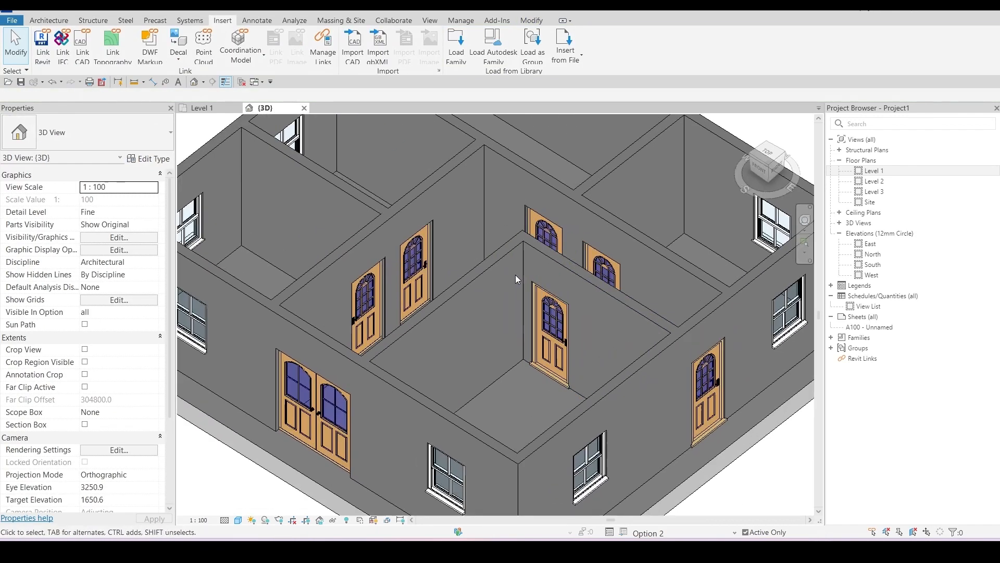
Step: Select all arched single doors of the active option and change them to Doors_ExtSgl_10, 910x2110mm
right_click(554, 368)
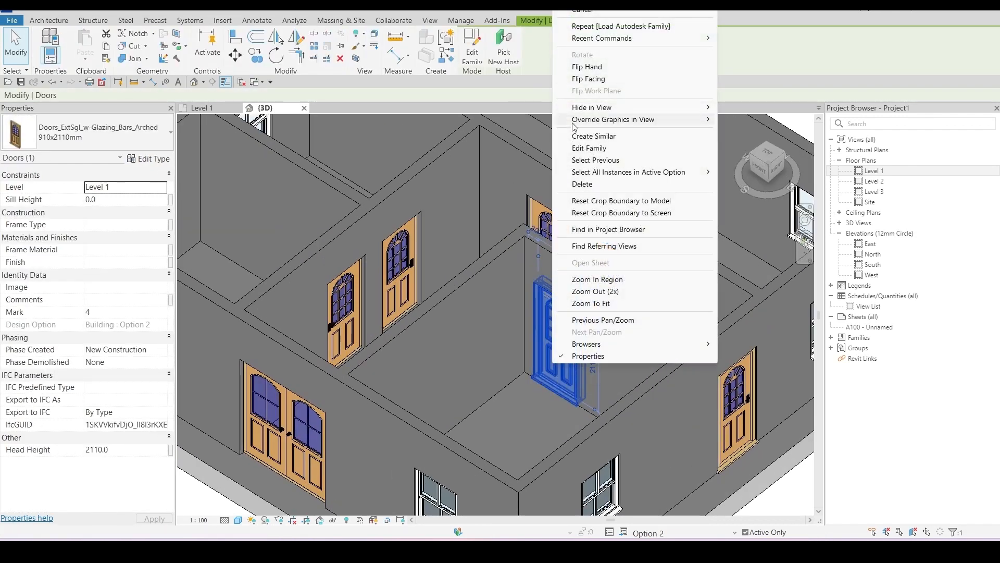
mouse_move(693, 172)
click(767, 183)
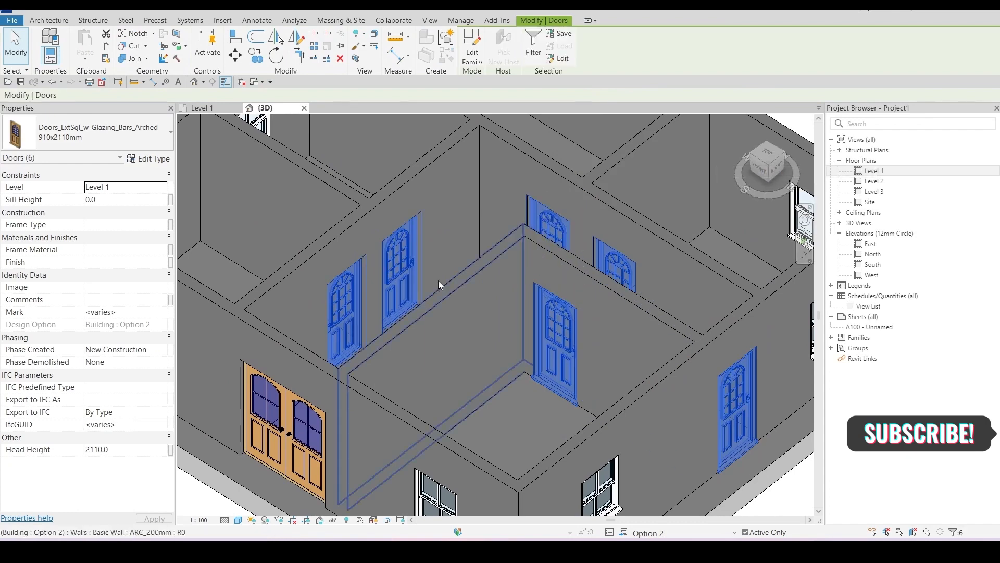
click(107, 136)
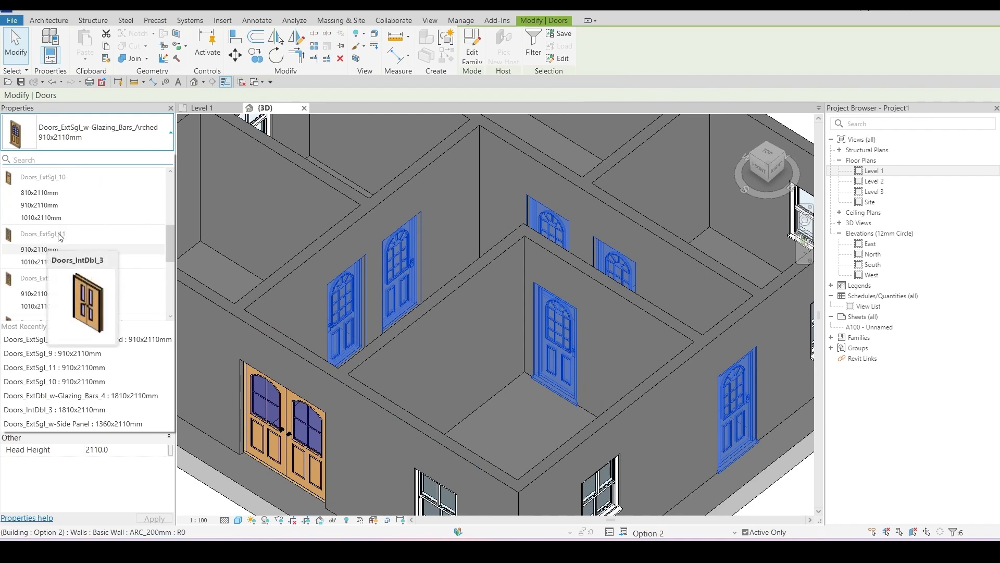
scroll(47, 206, up, 2)
click(571, 296)
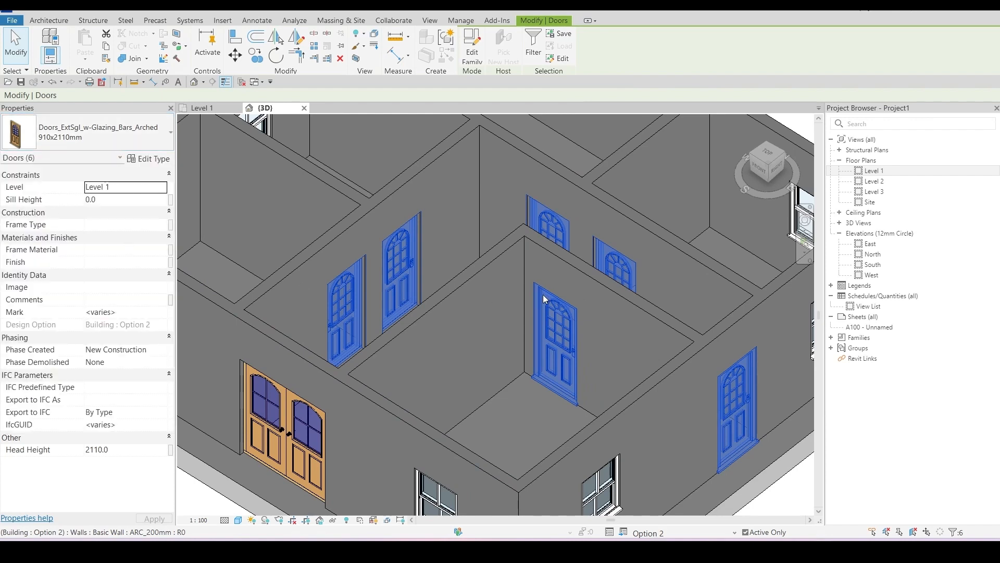
scroll(653, 409, down, 1)
middle_drag(652, 409, 582, 334)
click(721, 442)
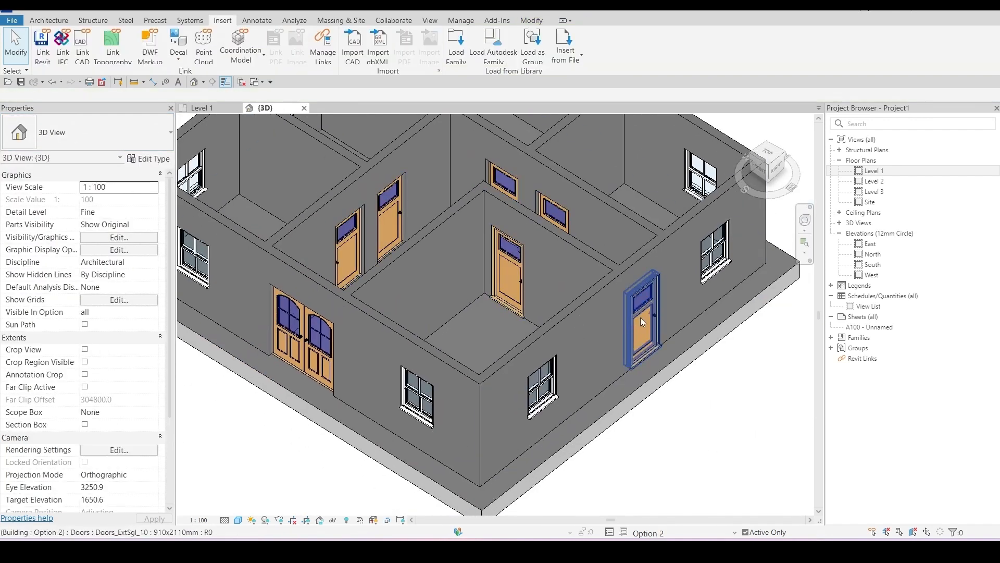
Step: Change only the single exterior door in the house's side wall to Doors_ExtSgl_w-Glazing_Bars_1, 910x2110mm
click(650, 323)
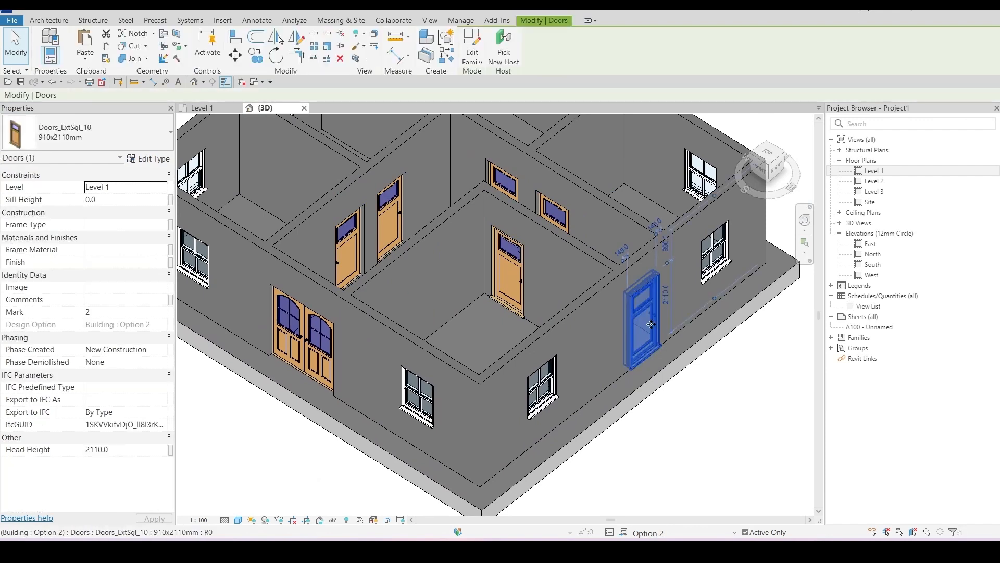
click(104, 128)
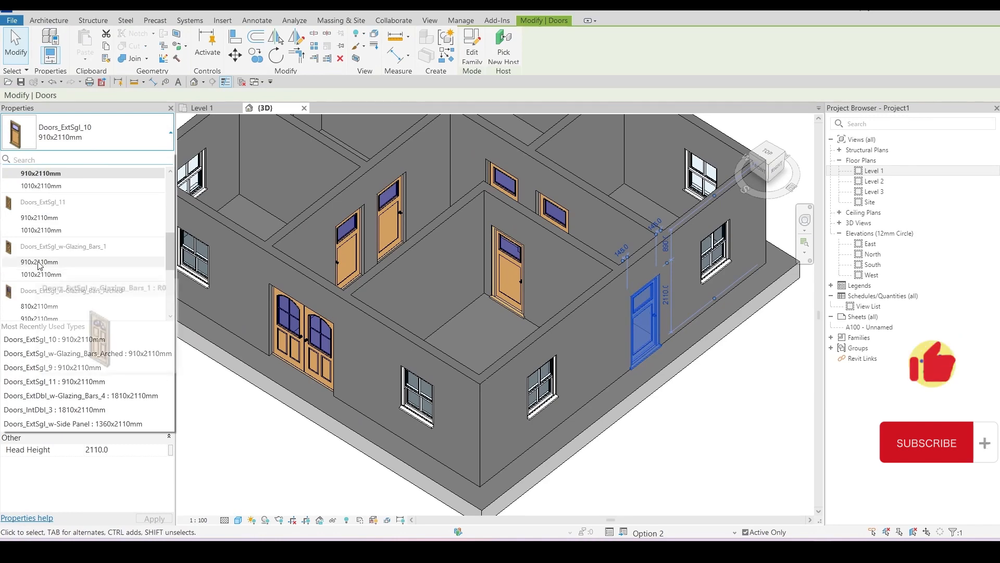
click(705, 427)
scroll(705, 427, down, 5)
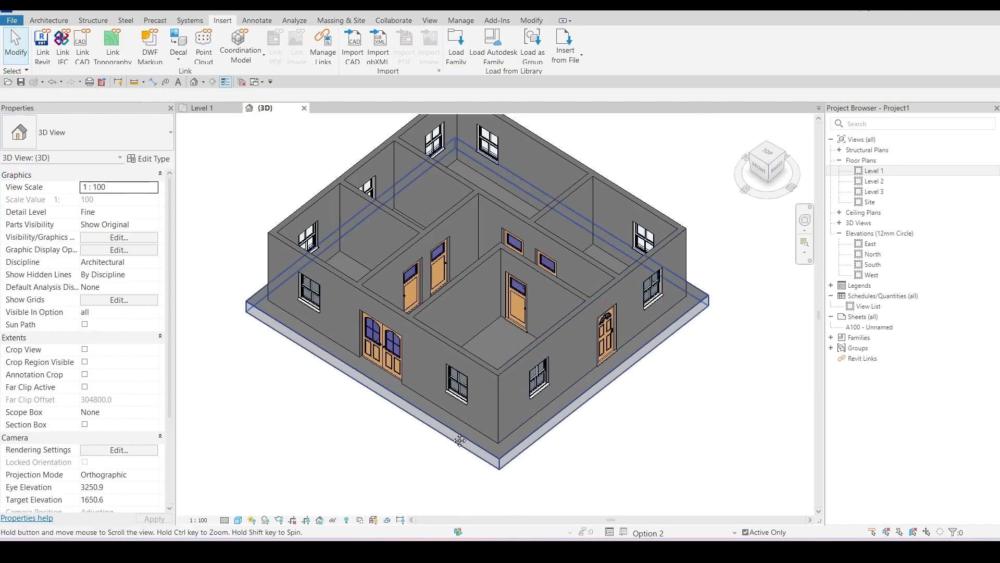
shift+middle_drag(521, 443, 646, 399)
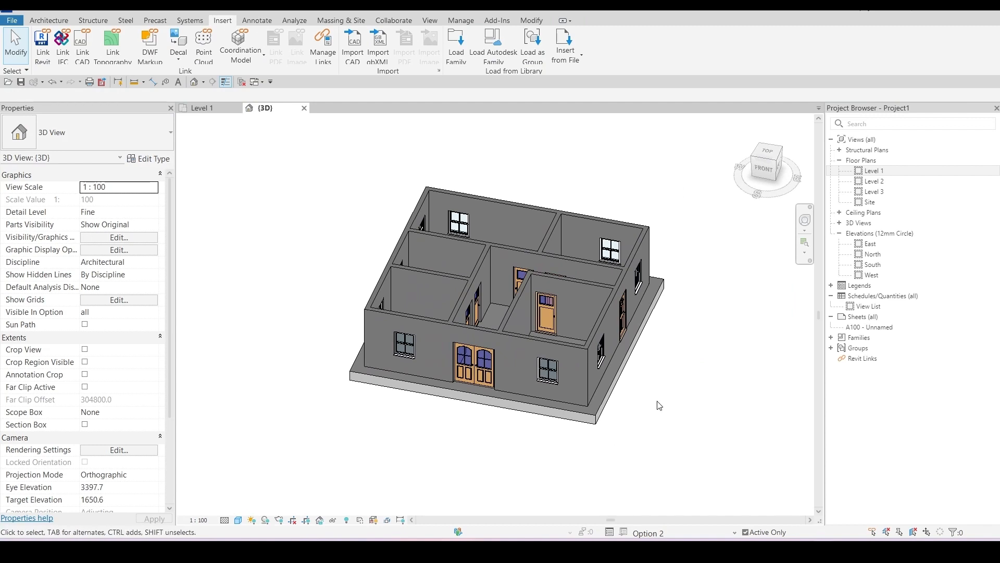
Step: Compare the house in design Option 1 and Option 2, viewing the doors and windows of each from several sides
click(657, 535)
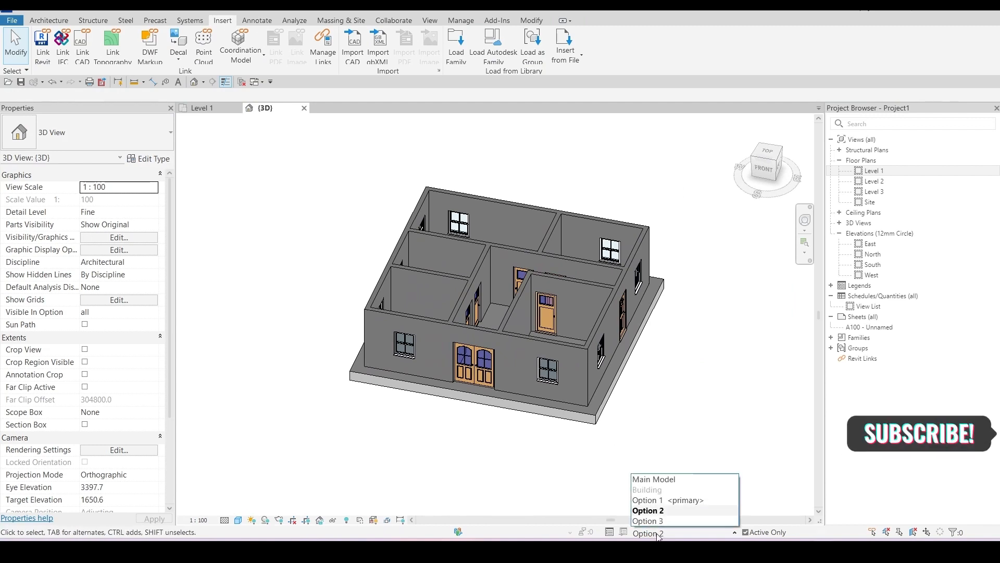
click(654, 500)
shift+middle_drag(561, 374, 691, 537)
click(654, 533)
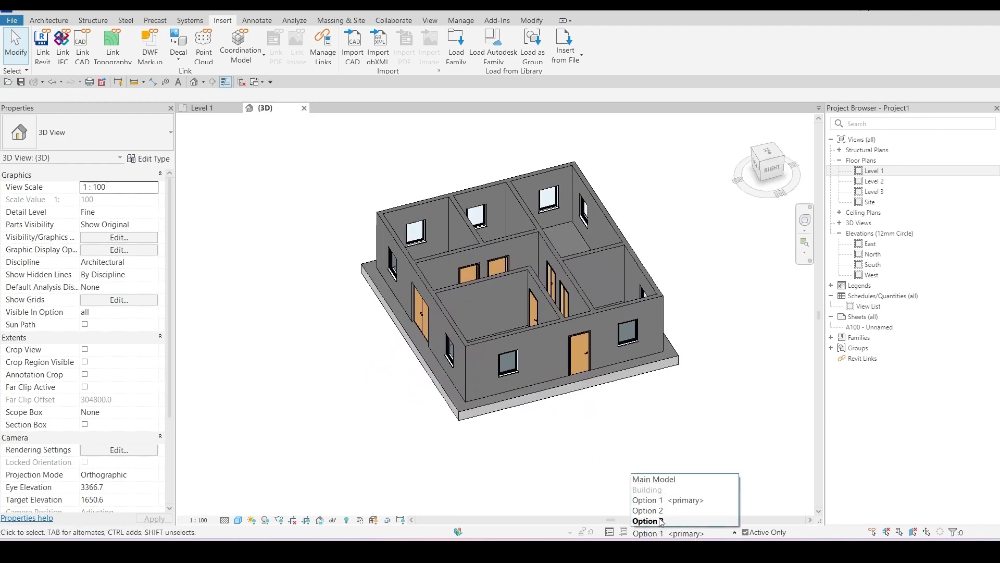
click(651, 513)
shift+middle_drag(407, 425, 638, 410)
Step: Make Option 3 the active design option and show the front of the house with its double door
click(643, 532)
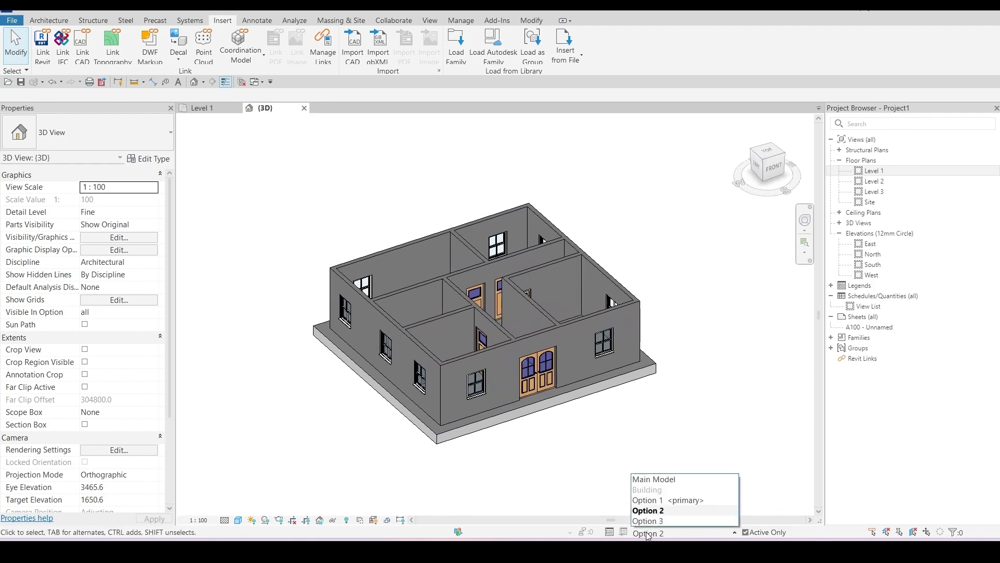
click(646, 523)
shift+middle_drag(552, 409, 727, 430)
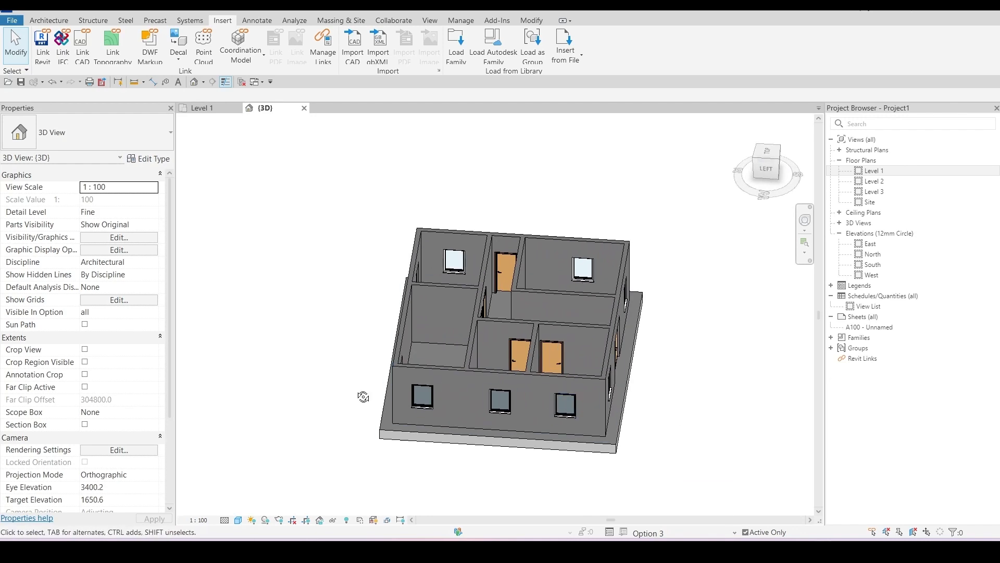
shift+middle_drag(361, 397, 732, 352)
scroll(428, 359, up, 5)
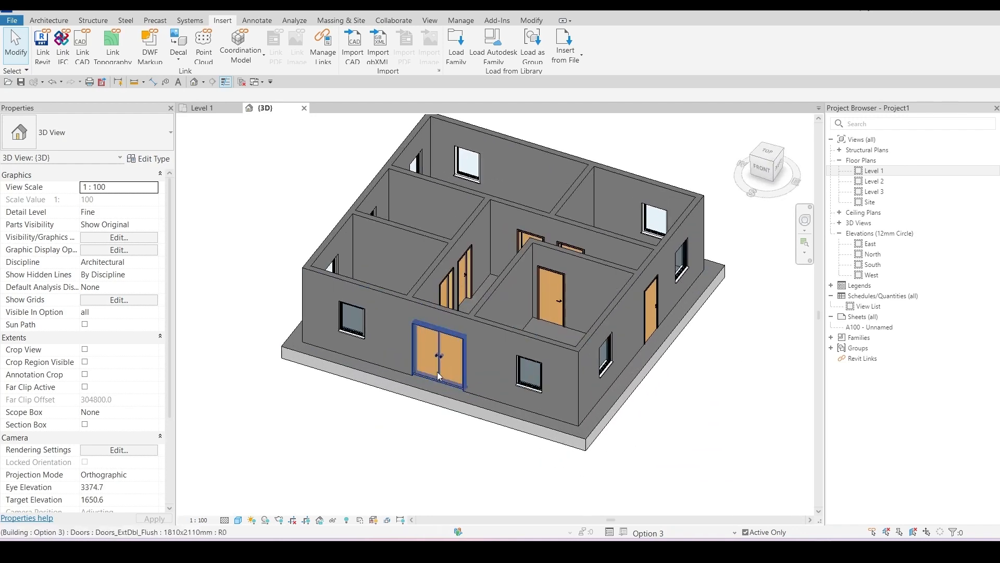
Step: Try Doors_ExtDbl_w-Glazing_Bars_4 on the front double door, and settle on Doors_ExtDbl_w-Glazing_Bars_1, 1810x2110mm
click(428, 358)
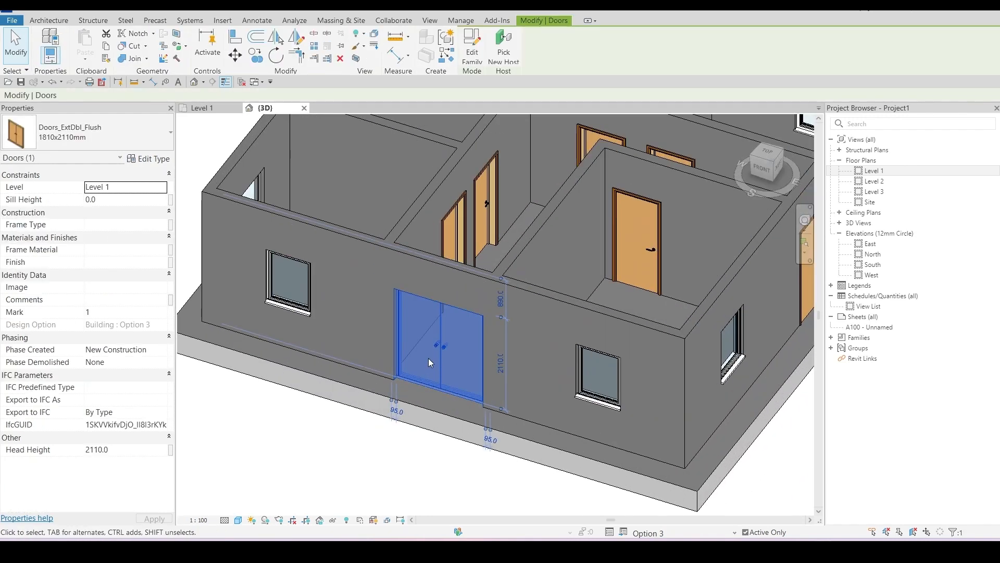
right_click(452, 380)
key(Escape)
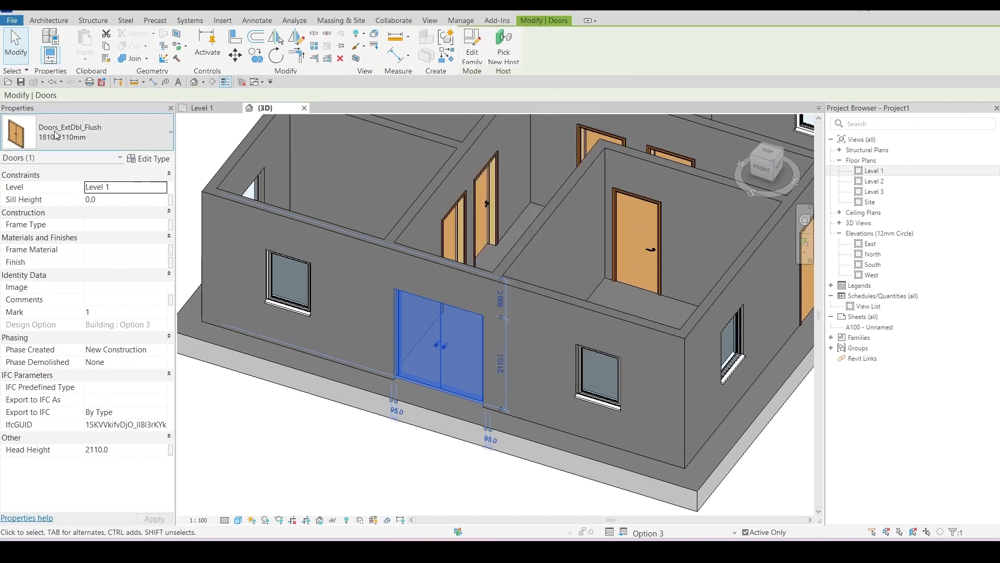
click(56, 134)
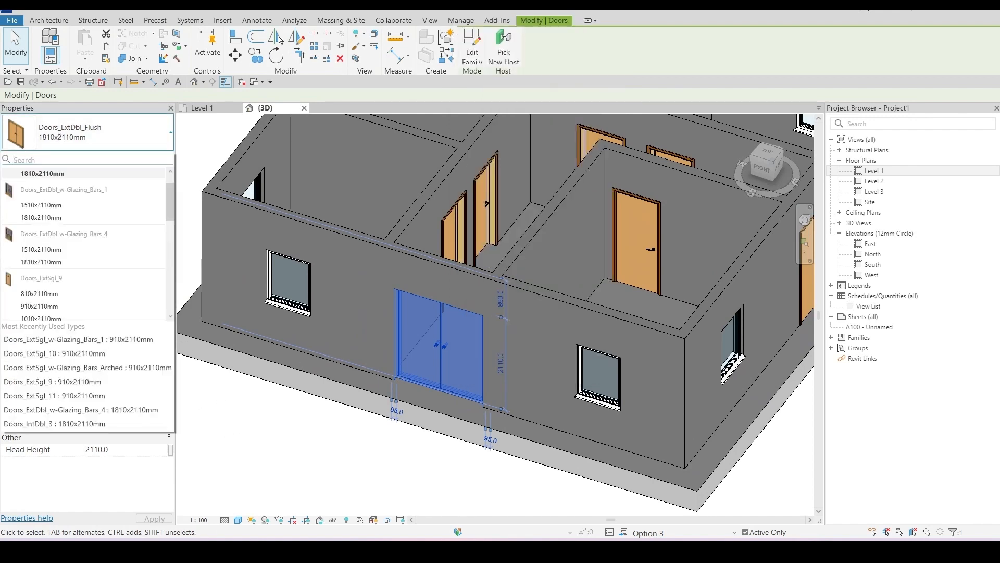
click(41, 264)
click(91, 133)
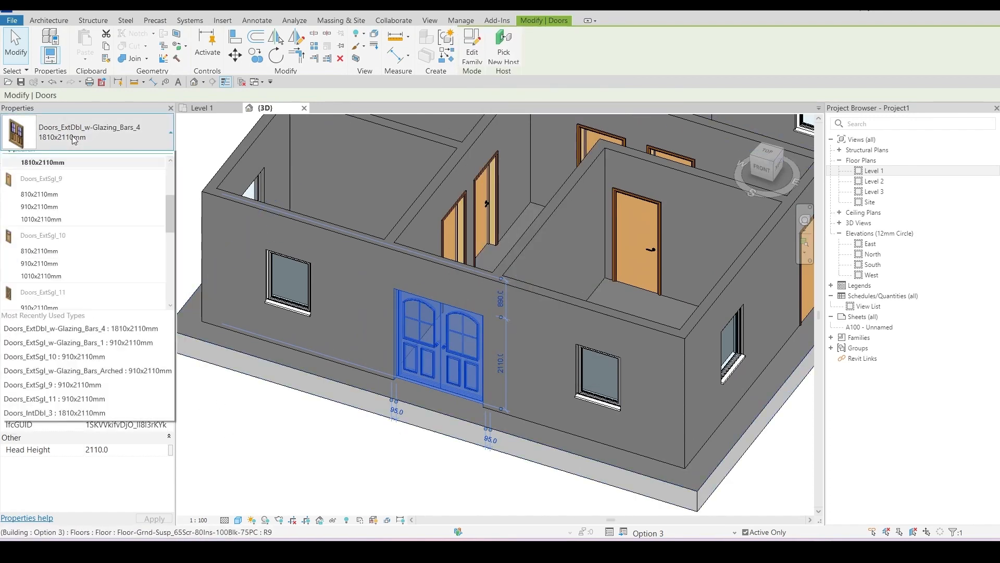
scroll(44, 286, up, 3)
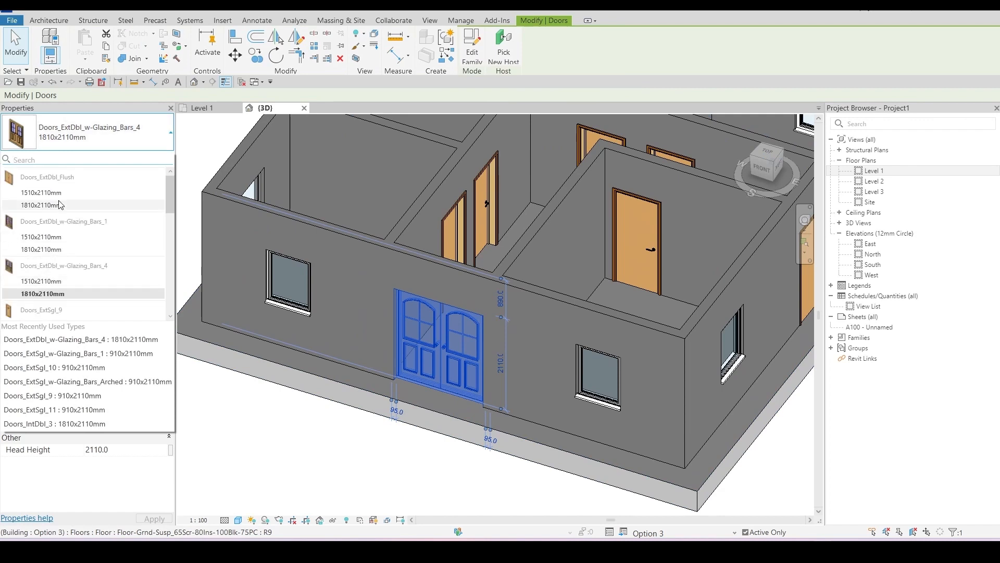
click(48, 250)
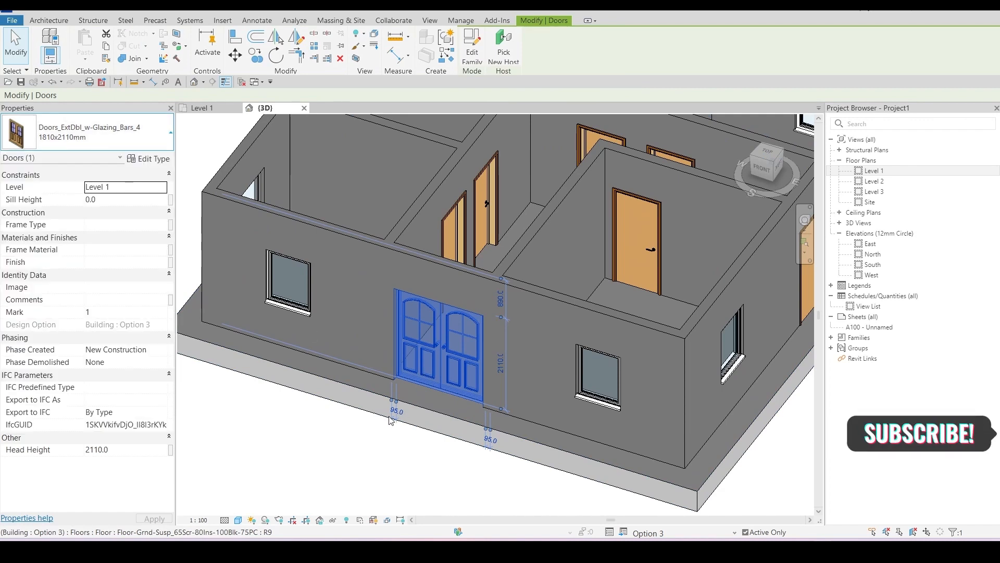
scroll(459, 370, down, 3)
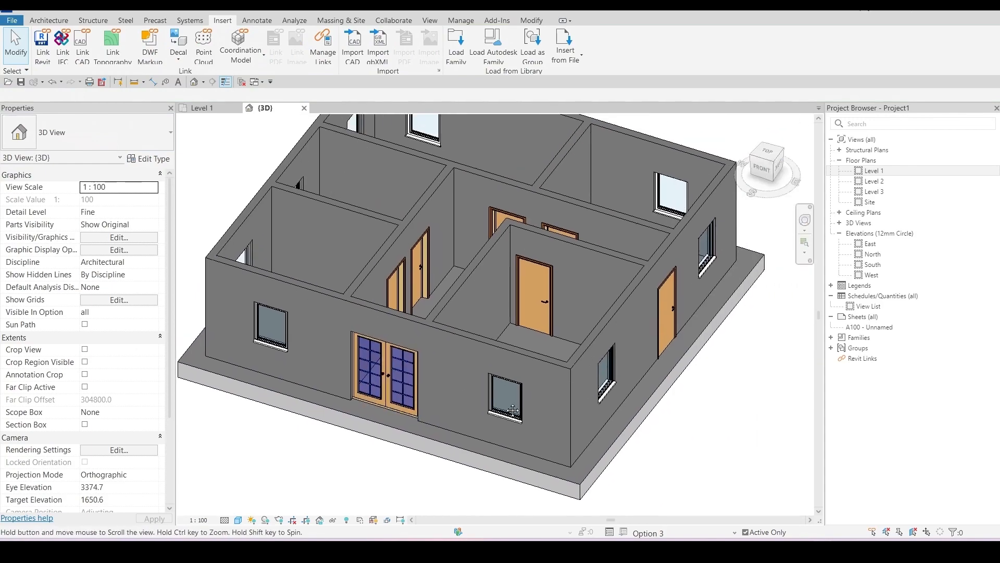
Step: Change the single door in the house's side wall to Doors_ExtSgl_w-Side Panel, 1360x2110mm
shift+middle_drag(459, 371, 573, 362)
scroll(654, 348, up, 5)
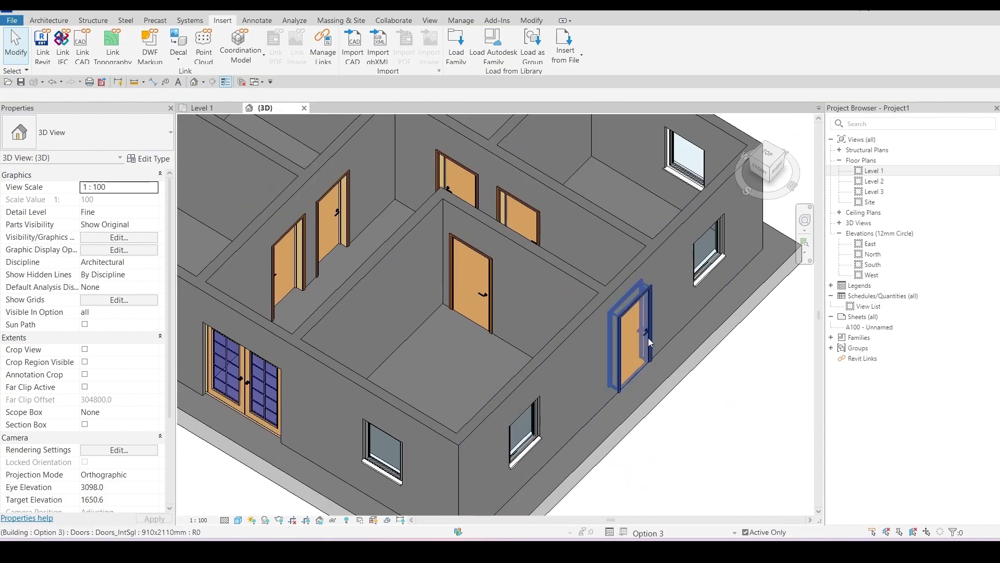
click(647, 339)
click(92, 135)
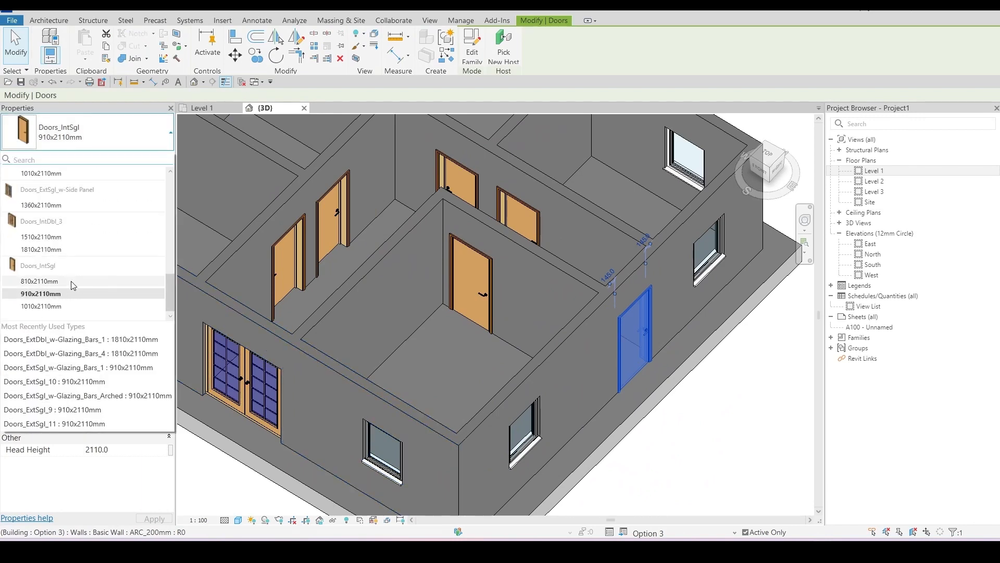
click(56, 206)
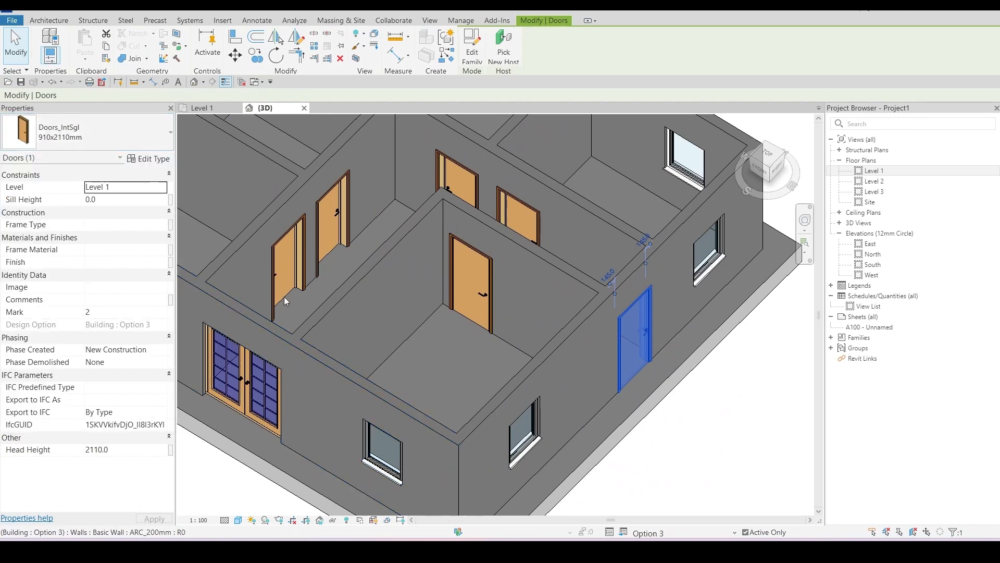
scroll(521, 317, down, 3)
click(675, 442)
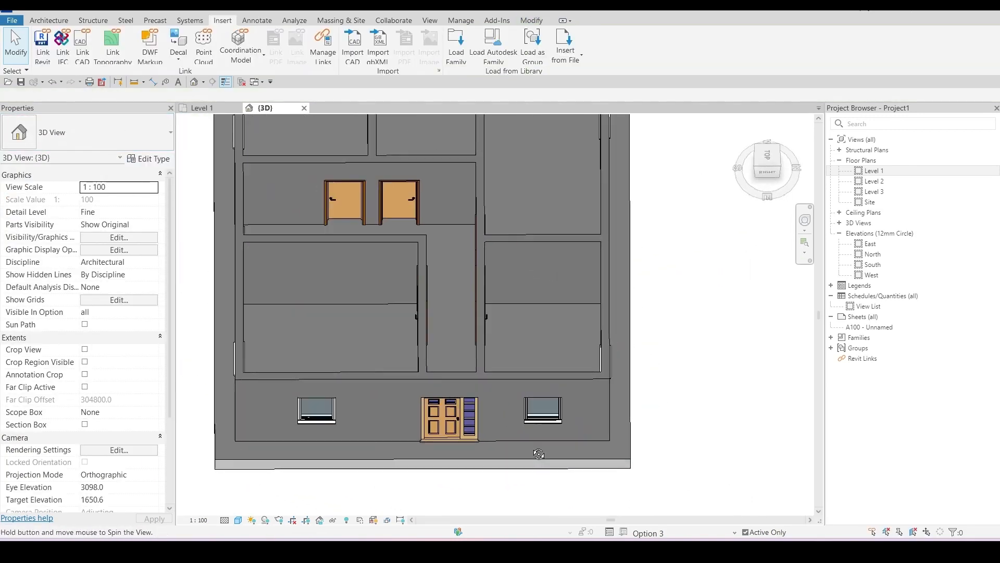
Step: In the Level 1 floor plan, nudge the corridor wall below the side-panel door eight increments down, away from the door
click(202, 108)
scroll(582, 327, up, 4)
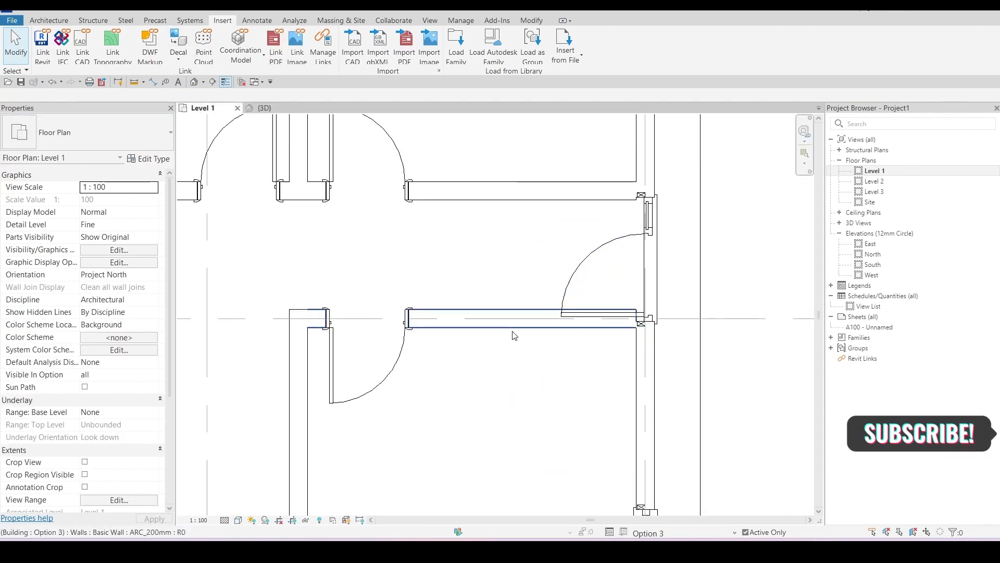
click(513, 326)
scroll(748, 390, down, 3)
key(Down)
key(Down)
key(Down)
key(Down)
key(Down)
key(Down)
key(Down)
key(Down)
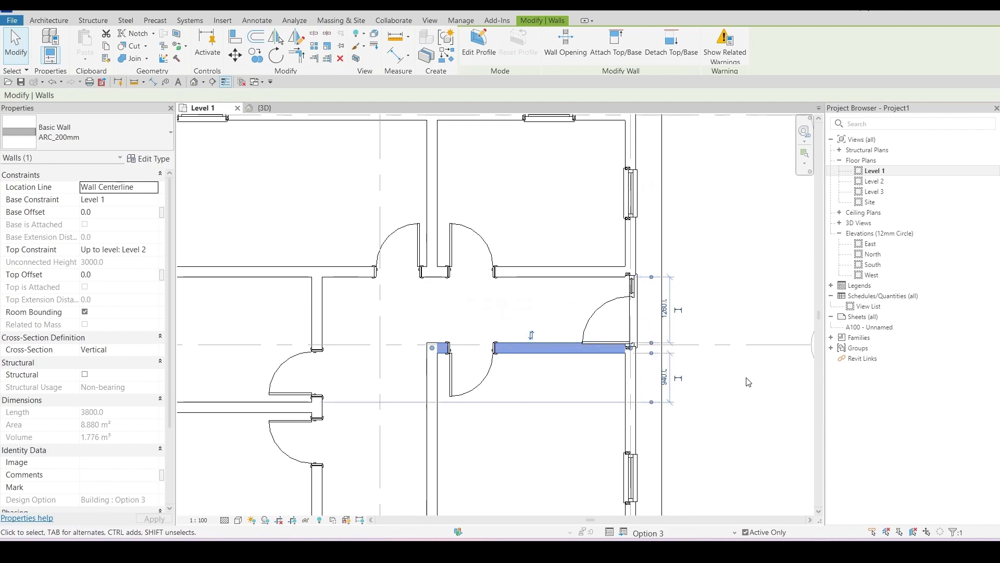
key(Escape)
Step: Nudge the corridor wall above the side-panel door eight increments up to clear the door
click(584, 278)
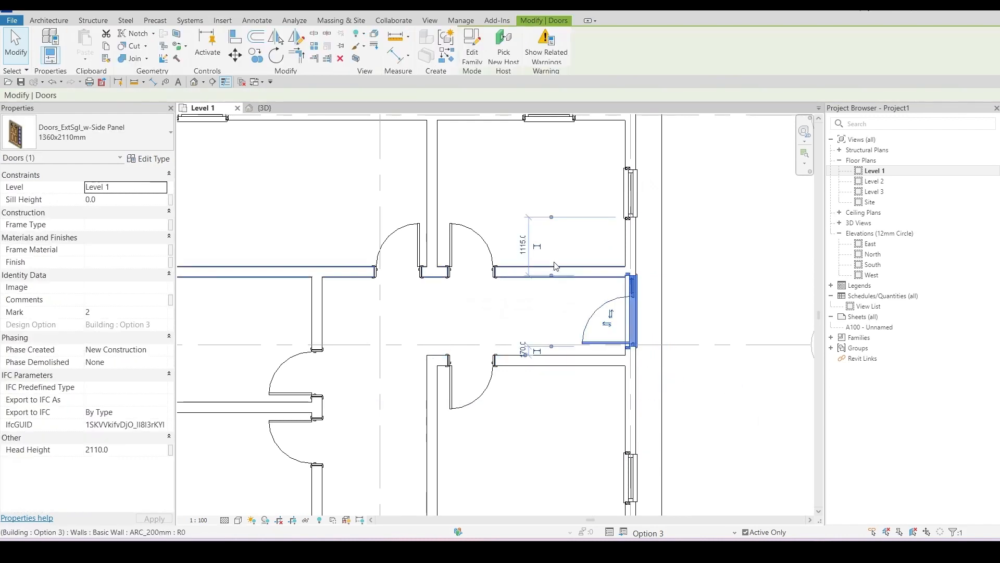
key(Escape)
click(583, 277)
key(Escape)
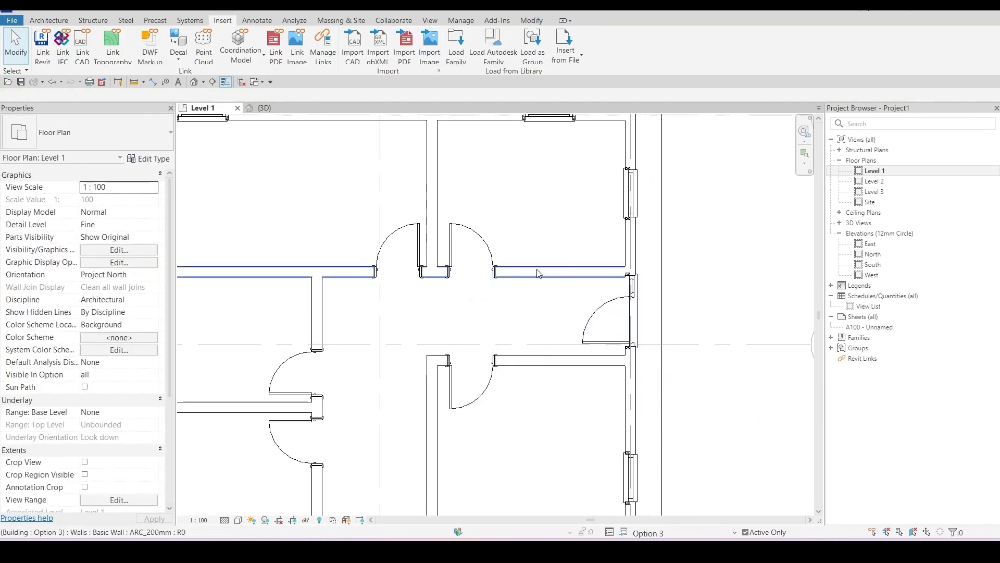
click(540, 271)
key(Up)
key(Up)
key(Up)
key(Up)
key(Up)
key(Up)
key(Up)
key(Up)
key(Escape)
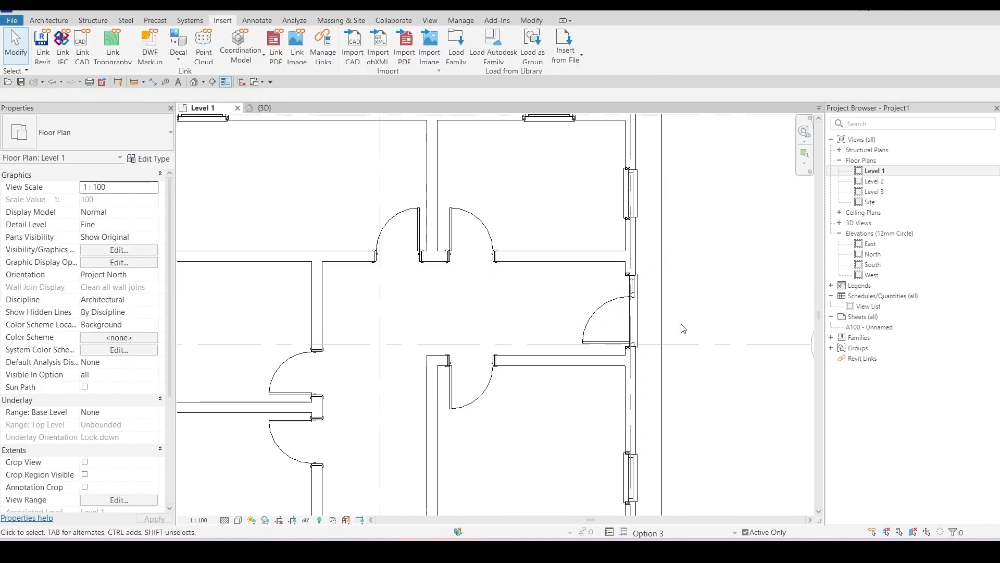
Step: Flip the facing of the side-panel door so it opens outward, and view the door in the 3D view
scroll(698, 271, down, 2)
click(683, 265)
scroll(672, 277, up, 2)
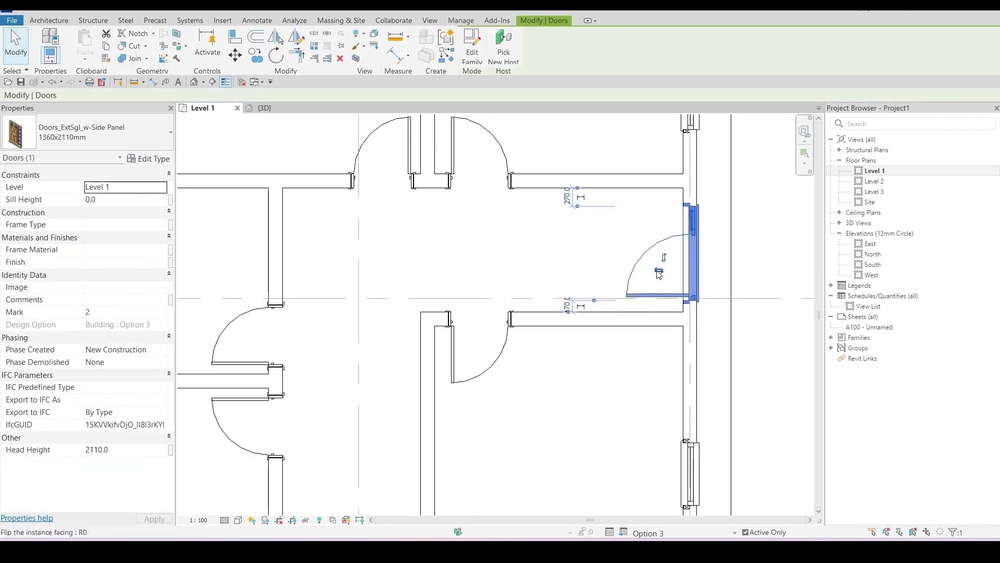
click(659, 271)
scroll(683, 286, down, 1)
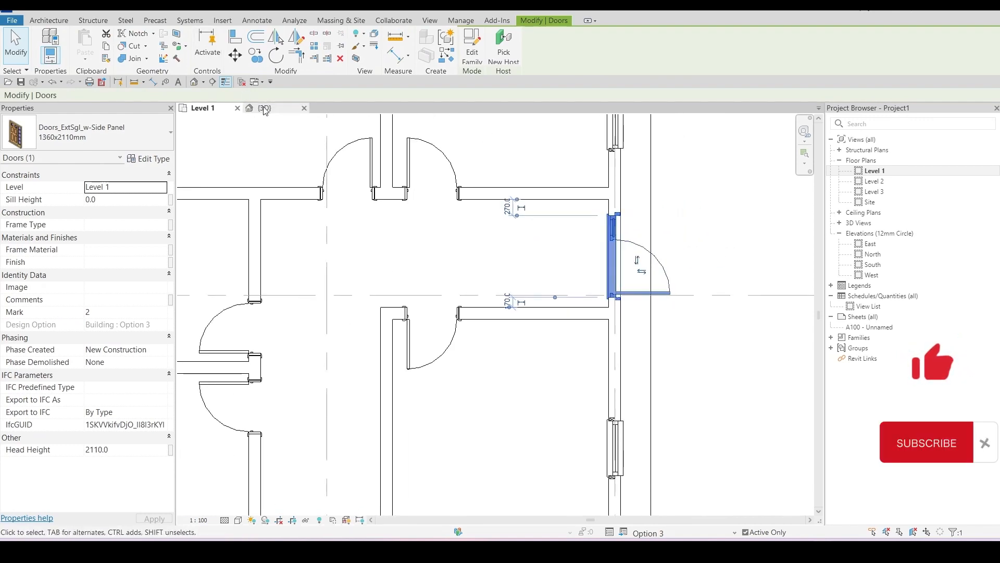
click(265, 110)
shift+middle_drag(495, 271, 504, 412)
key(Escape)
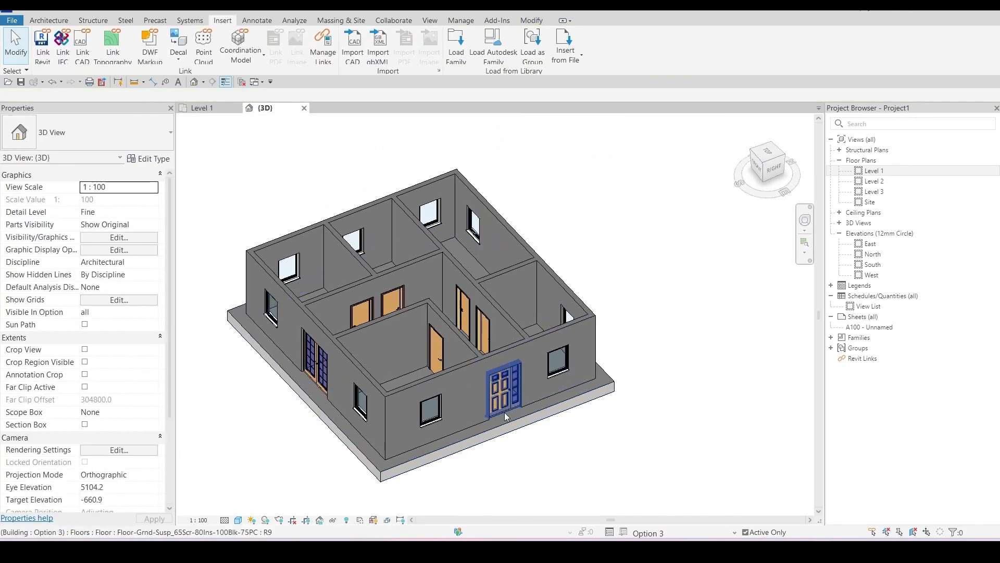
scroll(508, 438, up, 5)
scroll(614, 390, down, 4)
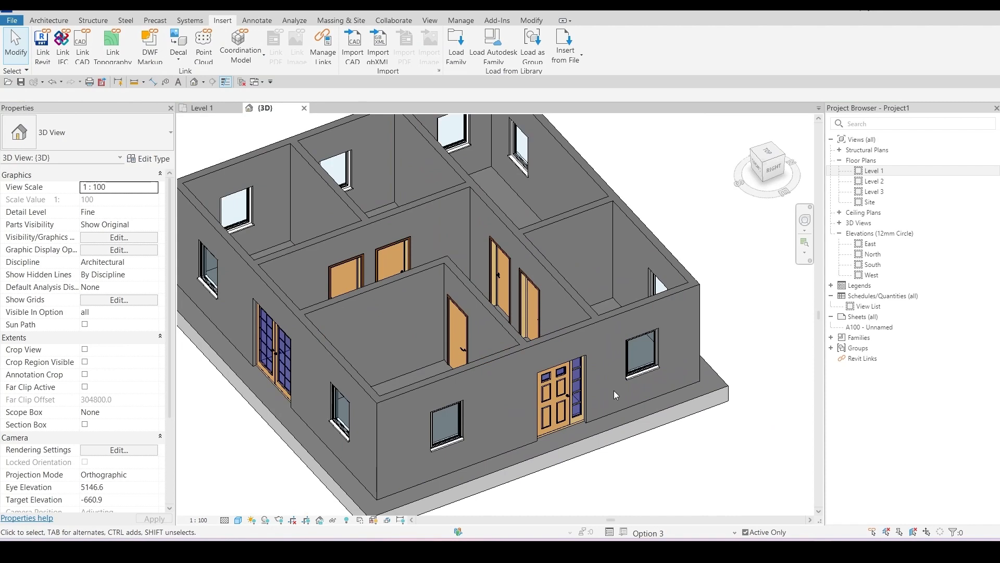
Step: Select all plain windows of the active option visible in the view and change them to Windows_Sash_w-Bars_3, 910x1210mm
scroll(454, 435, up, 2)
click(443, 441)
right_click(444, 444)
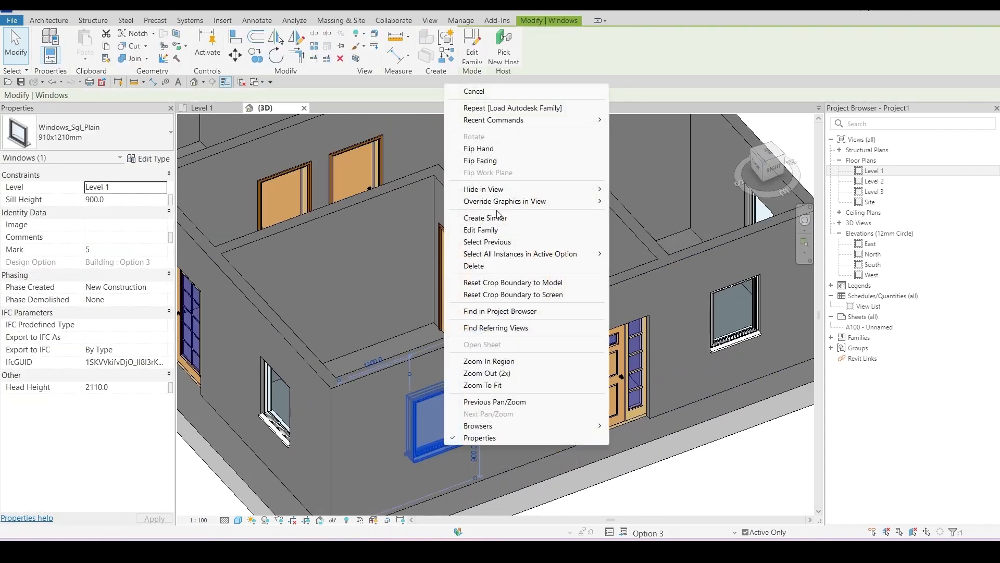
mouse_move(568, 256)
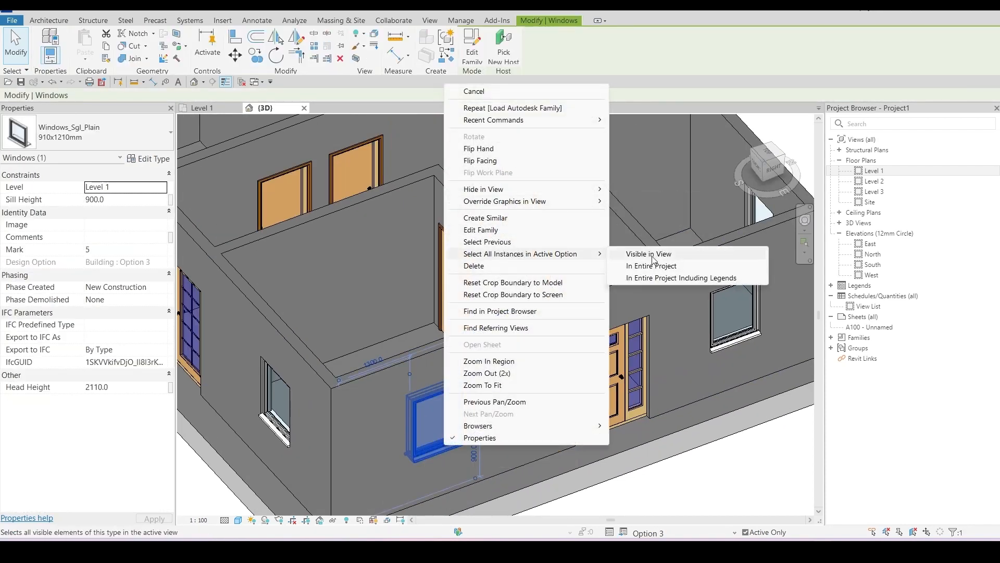
click(653, 255)
scroll(533, 286, down, 4)
click(152, 131)
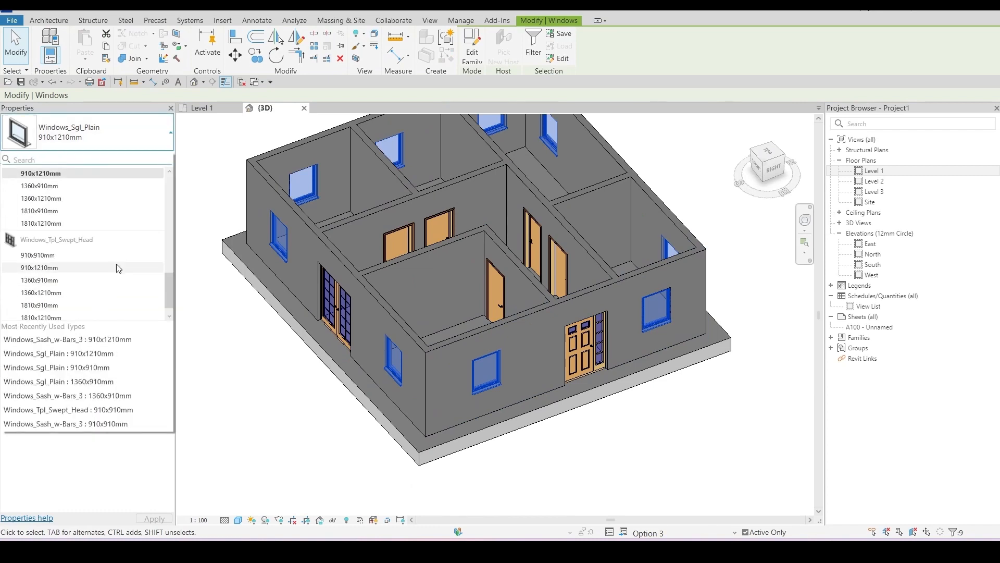
scroll(49, 274, up, 5)
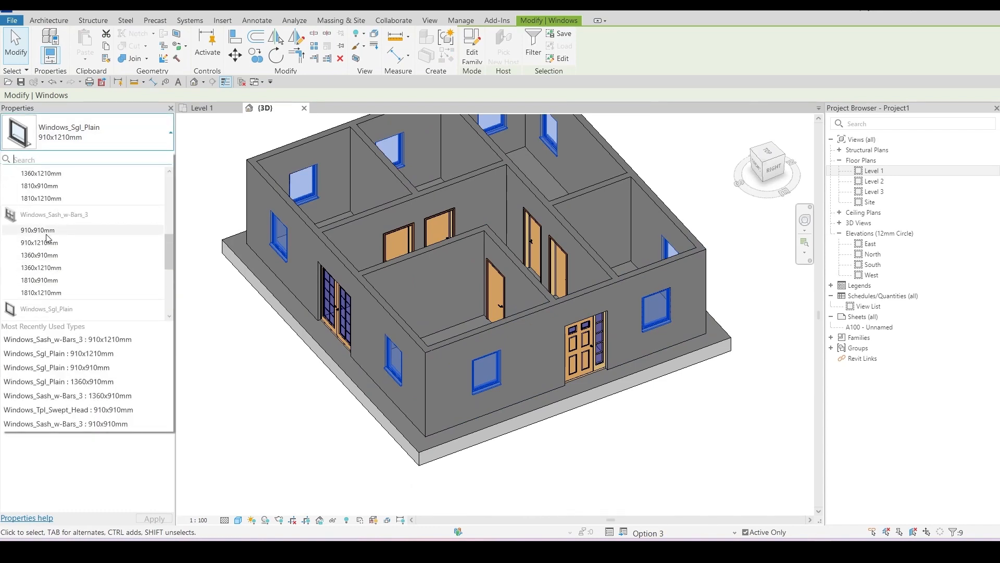
click(40, 243)
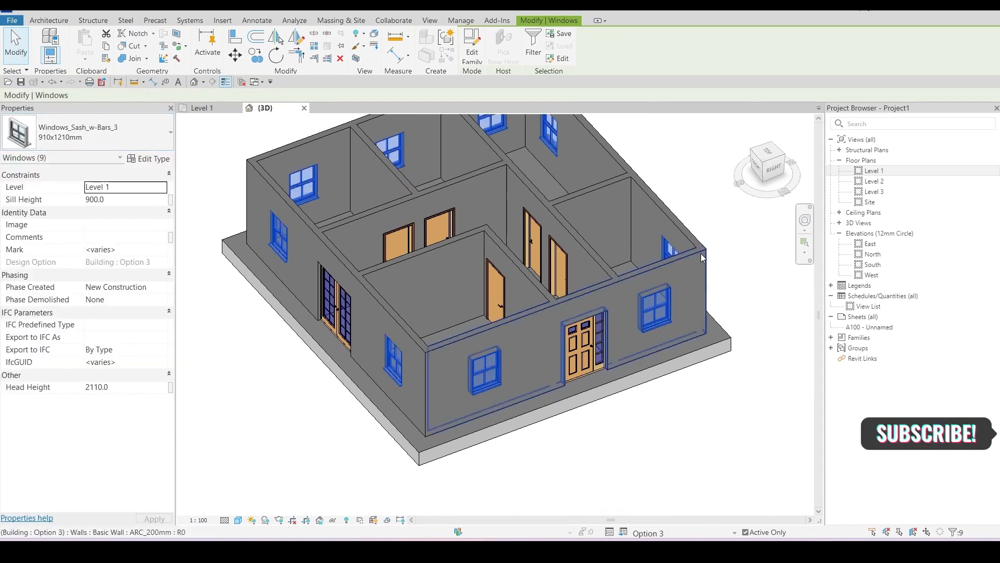
Step: Change all the selected windows to Windows_Dbl_w-Glazing_Bars_and_Vent, 910x1210mm, and check them around the house
click(104, 131)
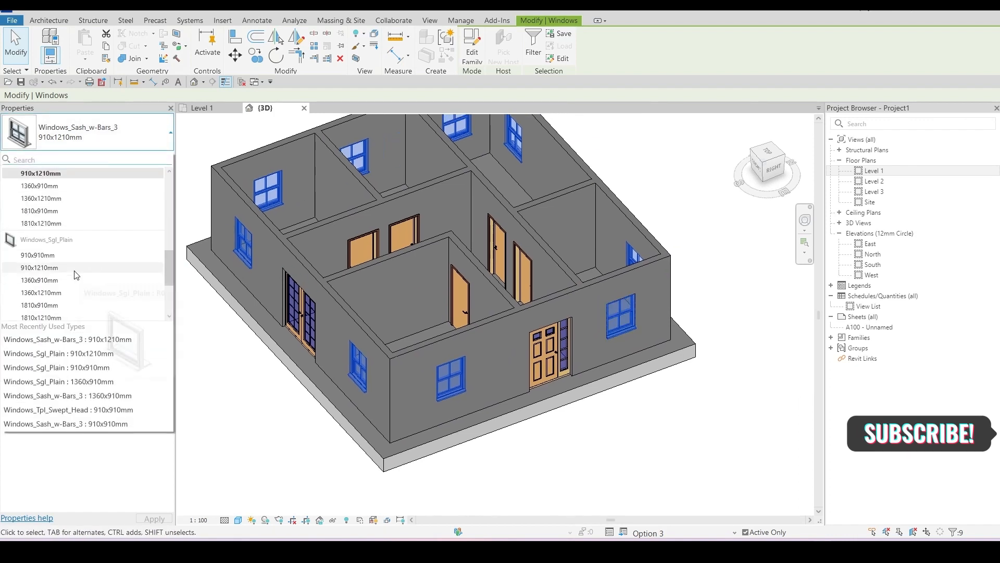
scroll(62, 266, down, 3)
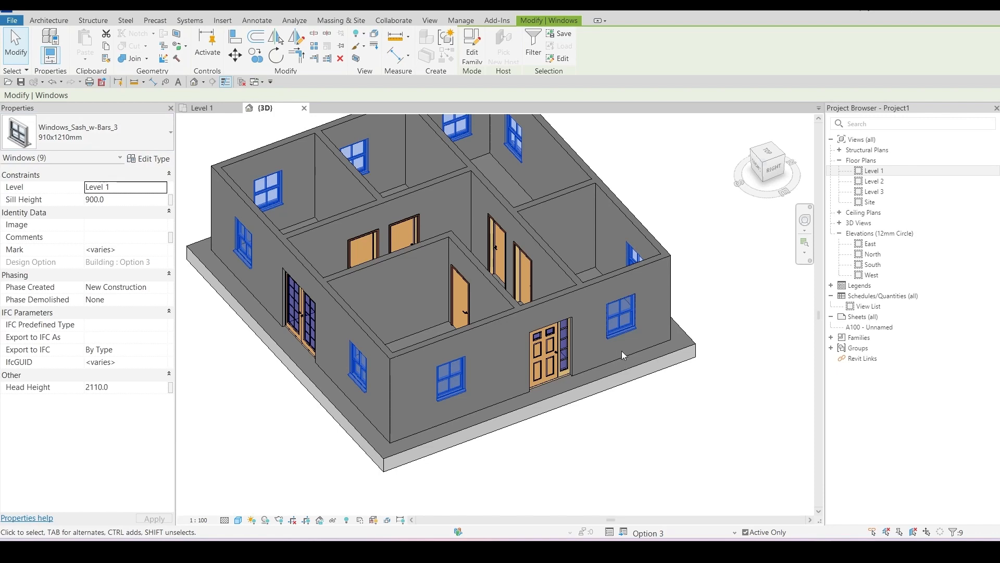
shift+middle_drag(689, 403, 391, 354)
scroll(394, 353, up, 5)
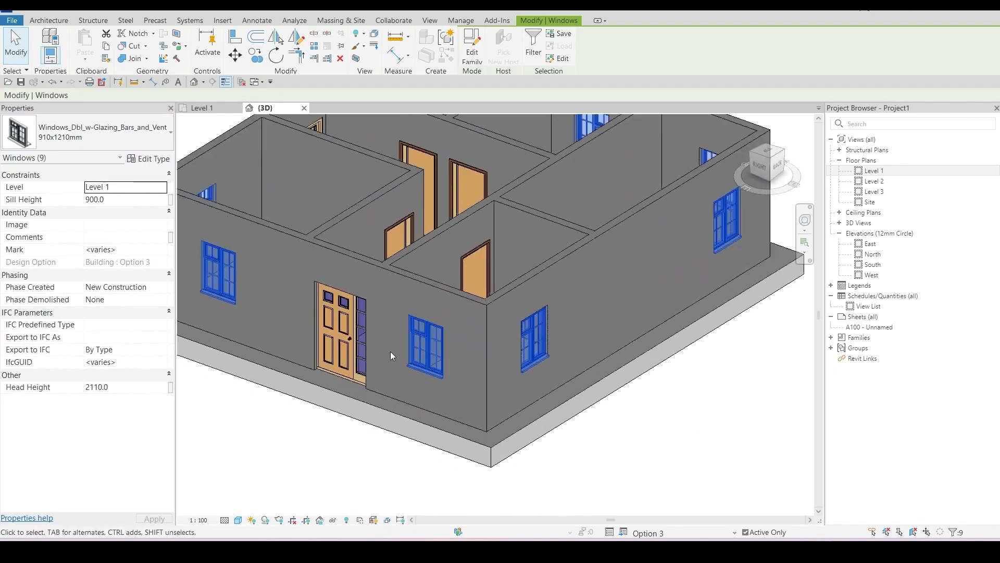
scroll(402, 367, down, 2)
shift+middle_drag(593, 376, 412, 333)
scroll(326, 142, down, 1)
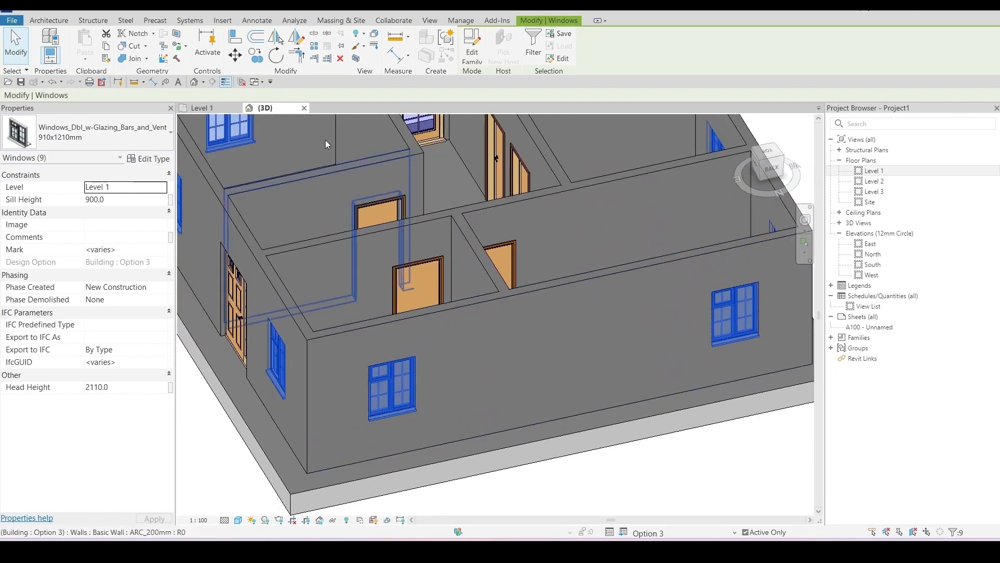
scroll(642, 336, down, 2)
middle_drag(700, 336, 645, 340)
scroll(645, 340, up, 3)
key(Escape)
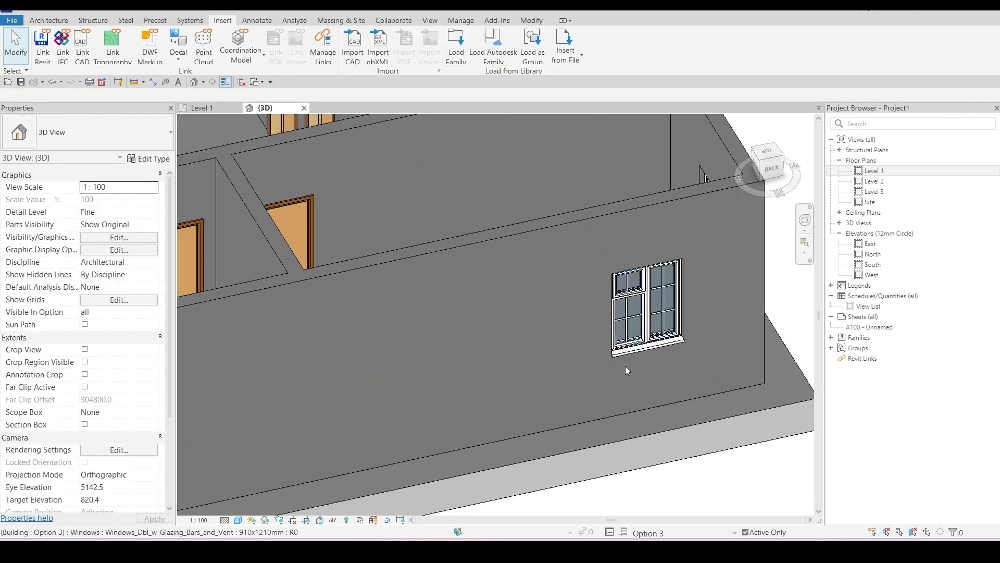
Step: Place another Windows_Dbl_w-Glazing_Bars_and_Vent, 910x1210mm, window on the back wall by creating a similar instance of the existing one
scroll(514, 342, down, 2)
middle_drag(509, 339, 538, 332)
scroll(626, 349, up, 3)
right_click(627, 348)
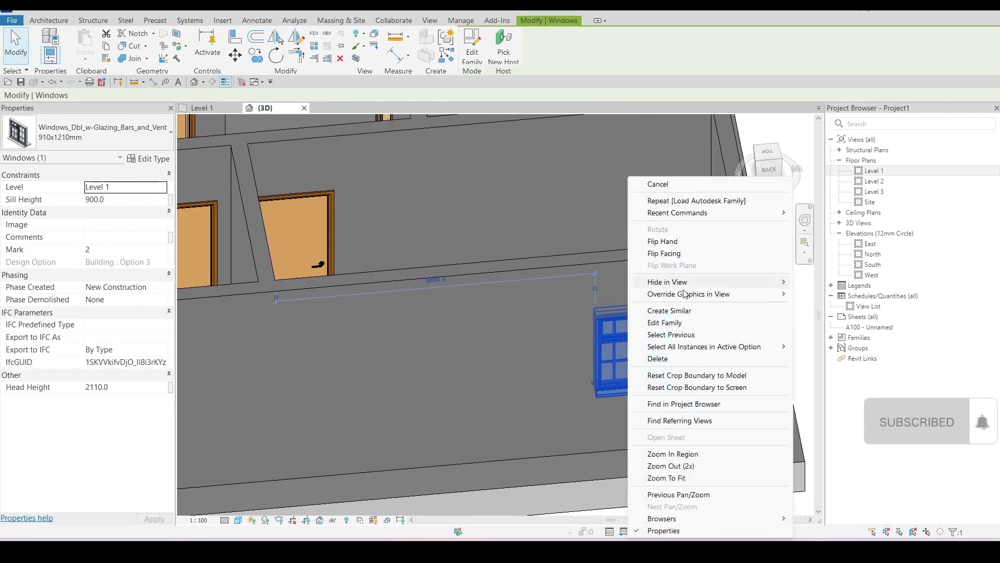
click(679, 314)
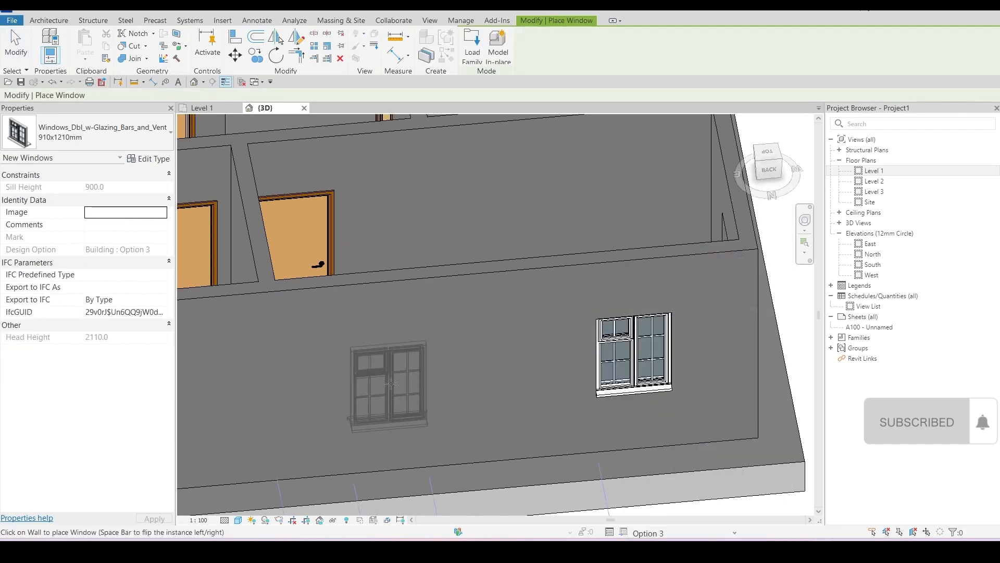
click(398, 368)
key(Escape)
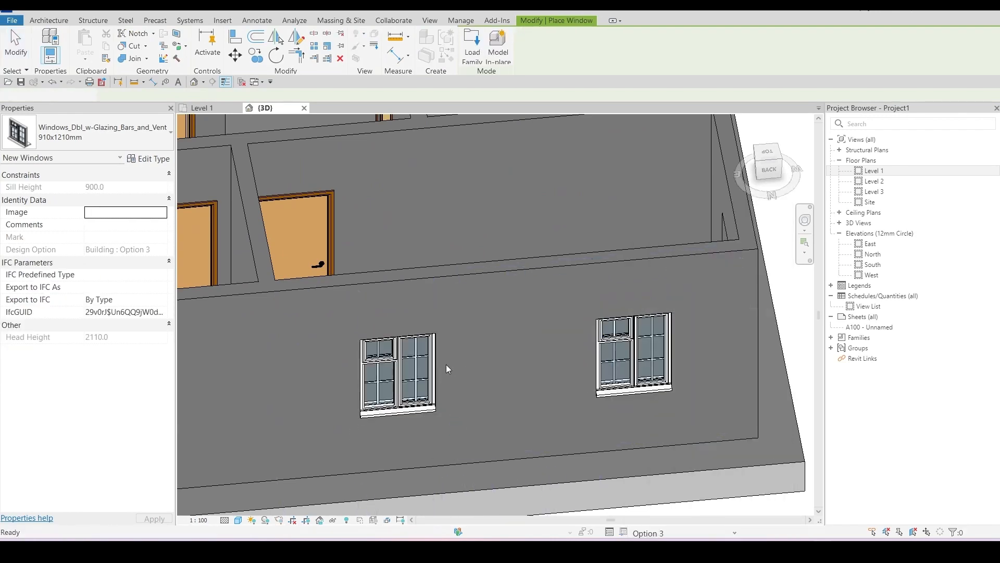
click(402, 372)
scroll(458, 376, down, 3)
shift+middle_drag(597, 329, 695, 411)
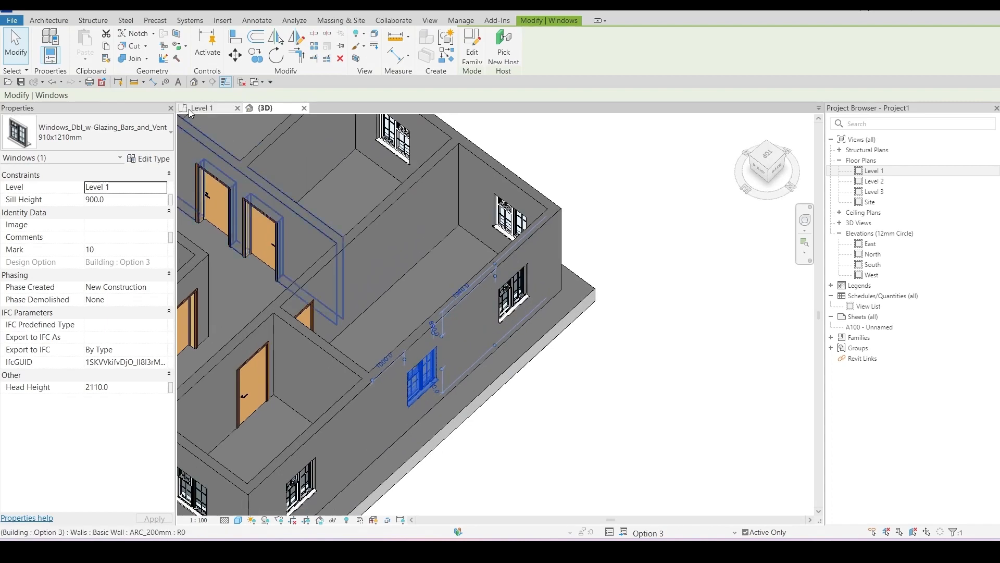
Step: In the Level 1 plan, nudge the grid 1 wall's window near grid B three increments up
click(202, 108)
scroll(356, 275, down, 3)
middle_drag(538, 270, 539, 334)
click(539, 334)
middle_drag(348, 259, 469, 285)
scroll(435, 253, up, 5)
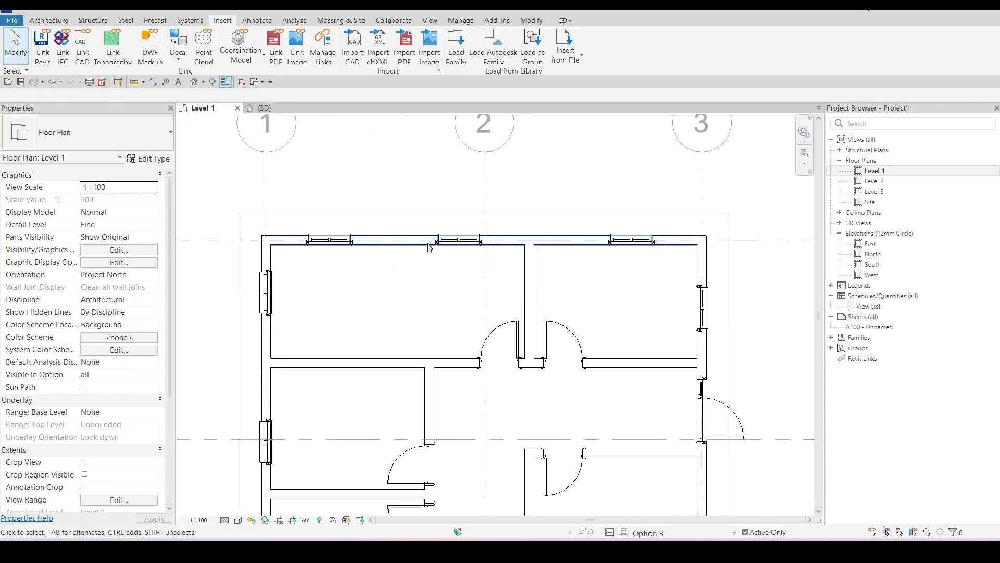
scroll(459, 242, down, 3)
middle_drag(356, 290, 389, 238)
scroll(389, 238, down, 2)
scroll(341, 221, up, 2)
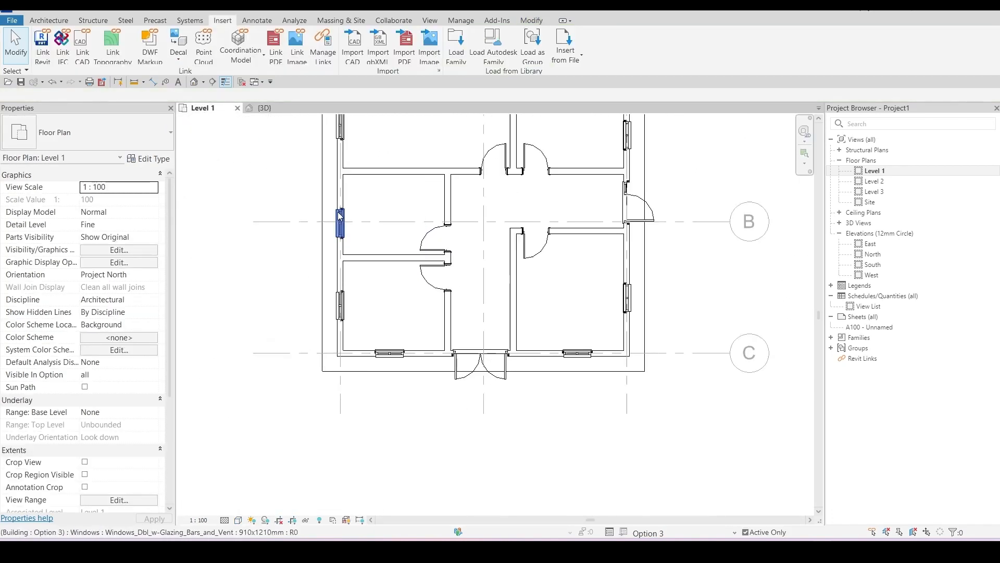
click(342, 224)
key(Up)
key(Up)
key(Up)
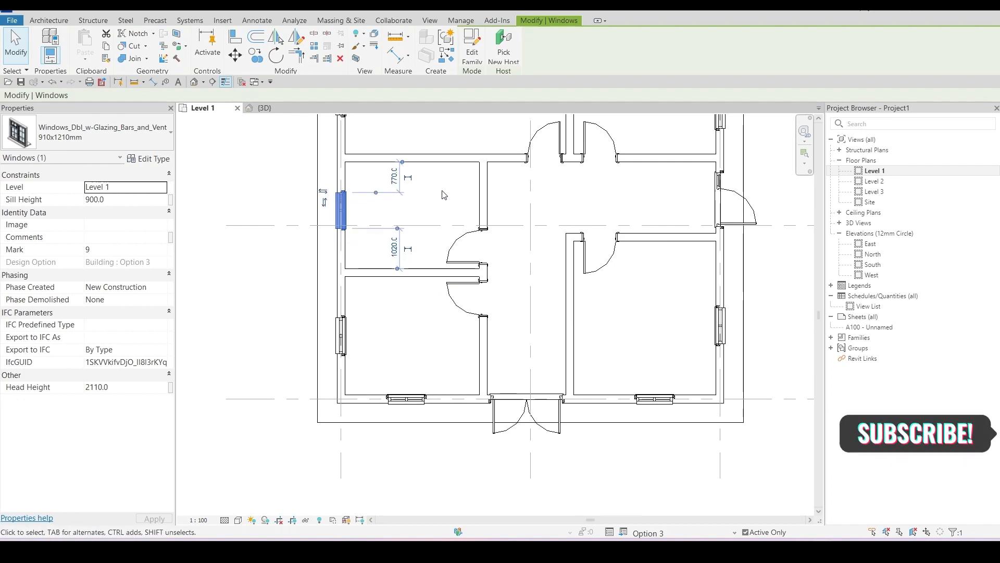
click(537, 229)
Step: Examine the plan around the side-panel door on grid 3 and the double entrance door on grid C
middle_drag(572, 254, 452, 266)
scroll(565, 210, down, 1)
scroll(599, 214, up, 4)
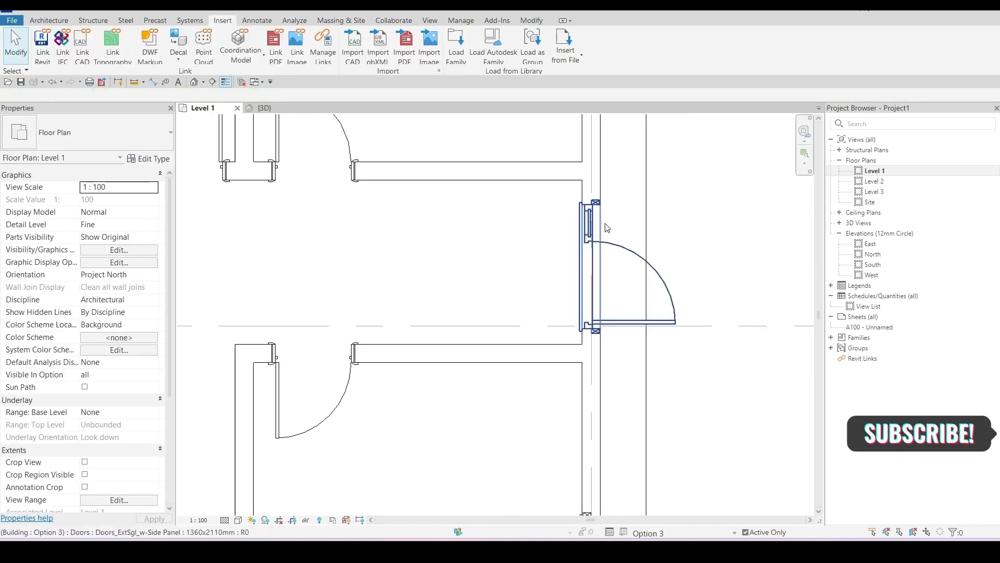
click(610, 205)
click(693, 208)
scroll(540, 317, down, 4)
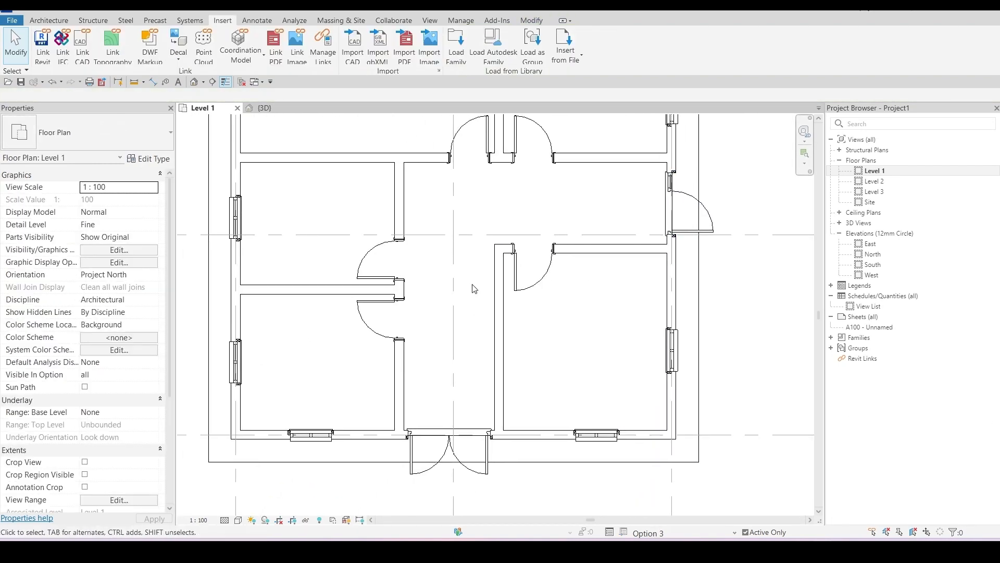
middle_drag(641, 338, 562, 362)
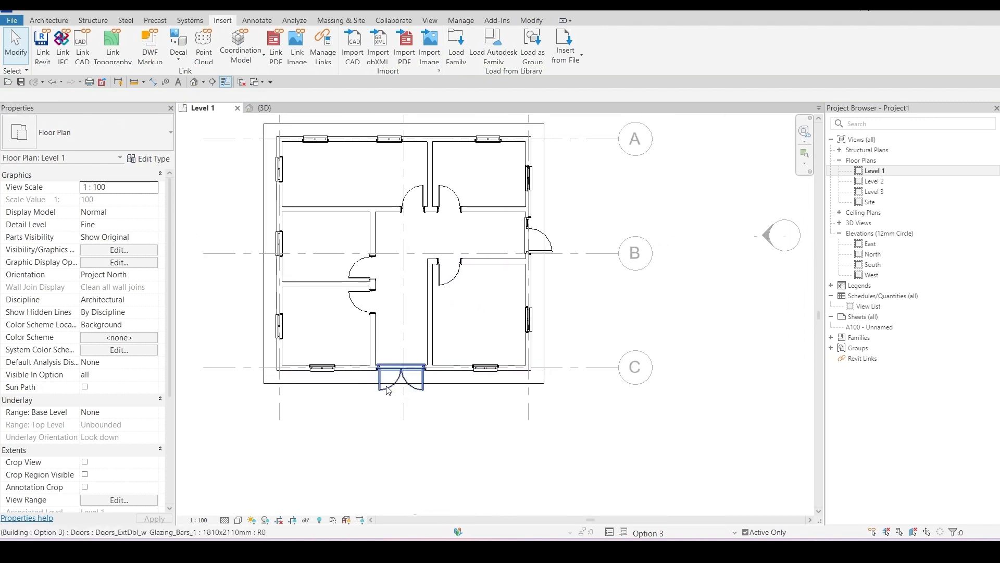
scroll(383, 383, up, 6)
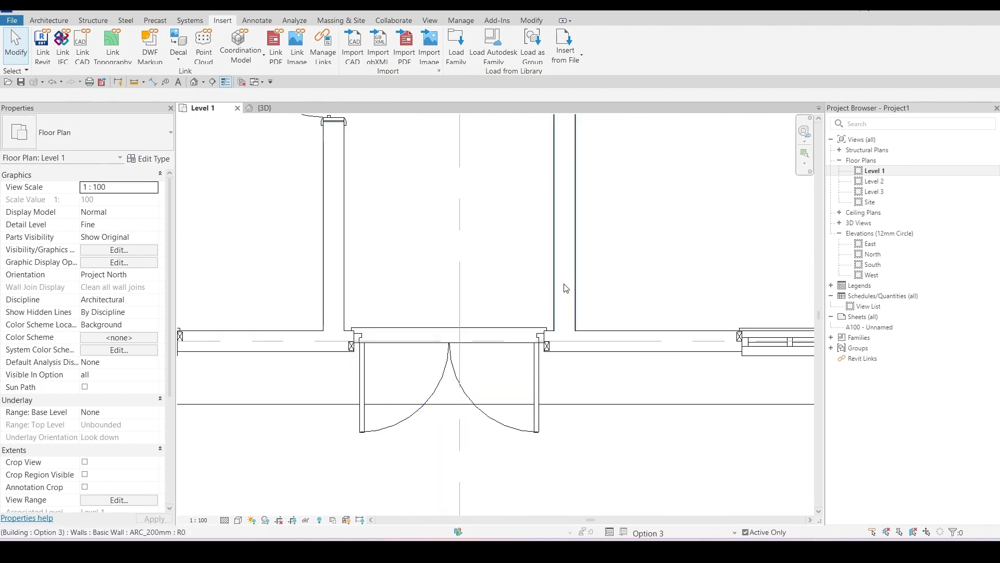
scroll(566, 288, down, 6)
Step: Examine the spacing of the two corridor walls beside the double entrance door, and check the house in the 3D view
click(534, 334)
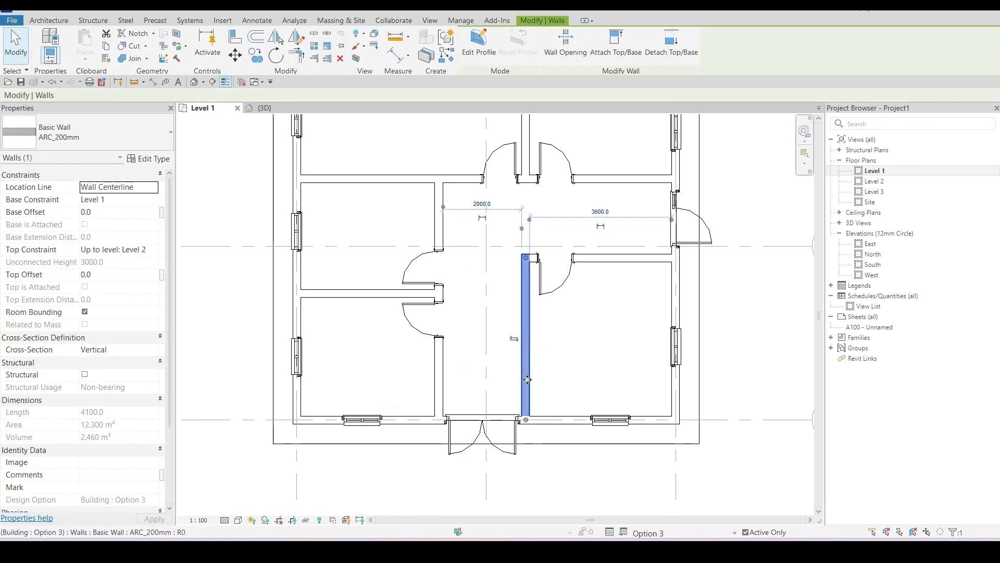
scroll(519, 383, up, 2)
click(374, 371)
scroll(433, 460, down, 2)
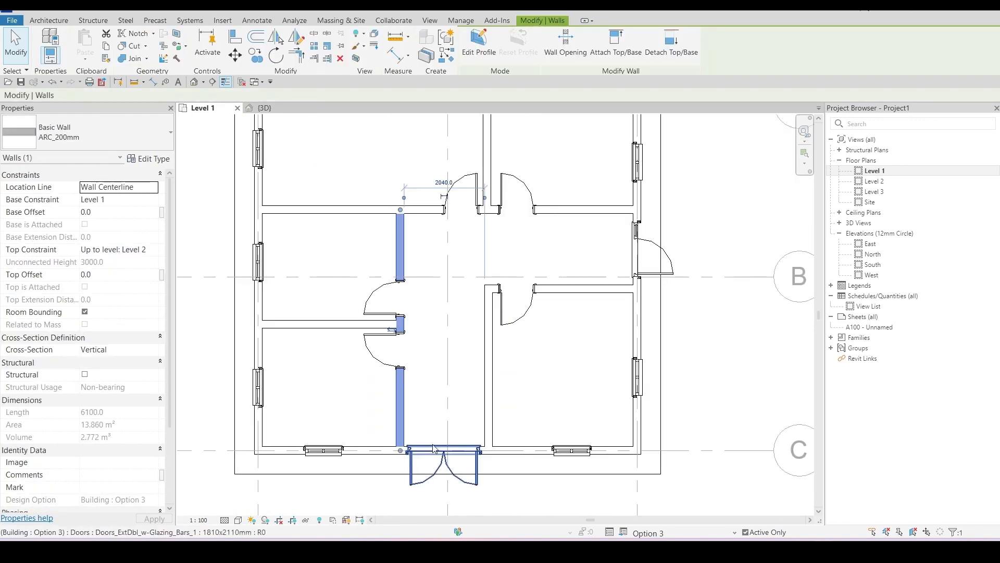
click(542, 354)
scroll(543, 360, down, 2)
middle_drag(543, 363, 542, 373)
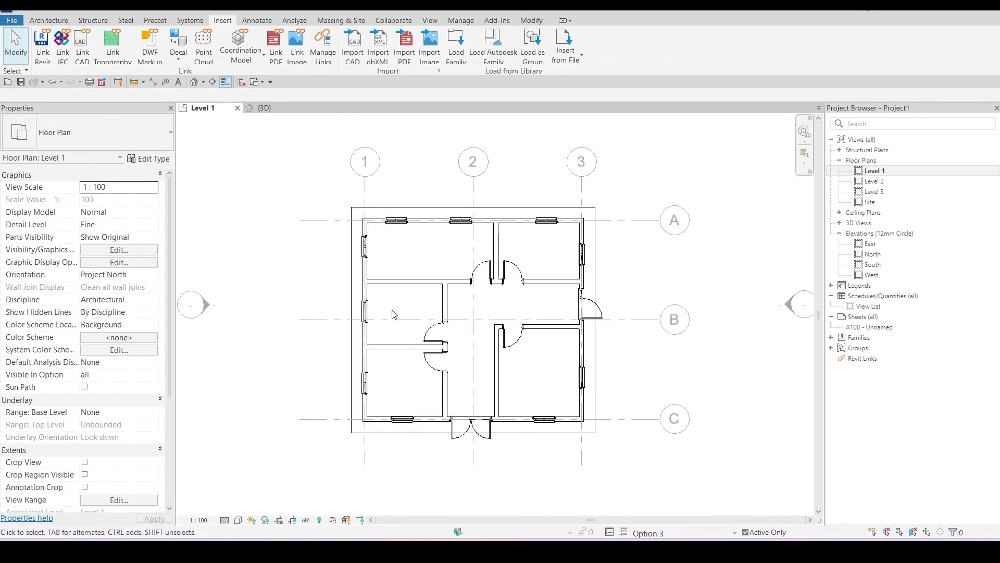
click(194, 81)
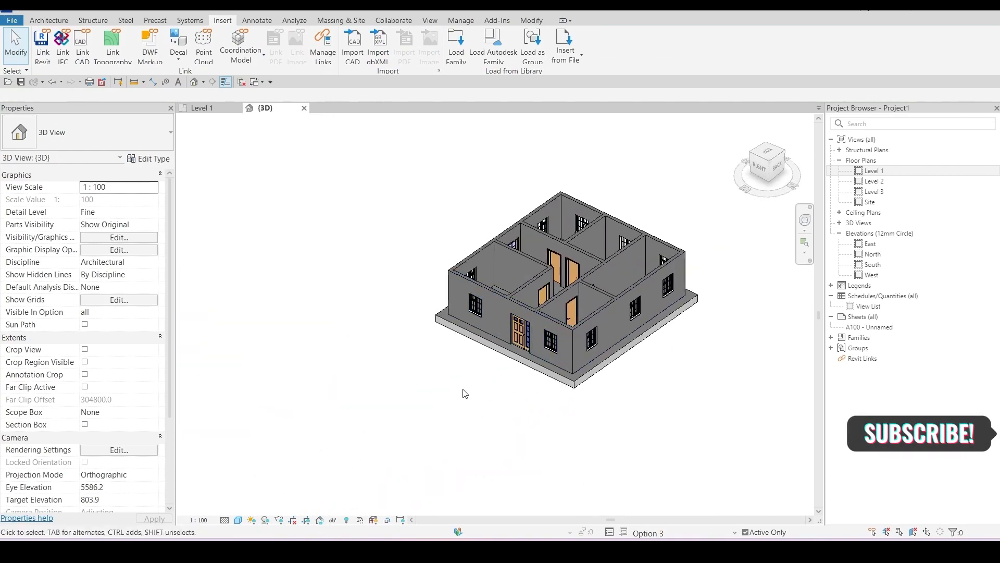
shift+middle_drag(466, 393, 504, 464)
click(201, 107)
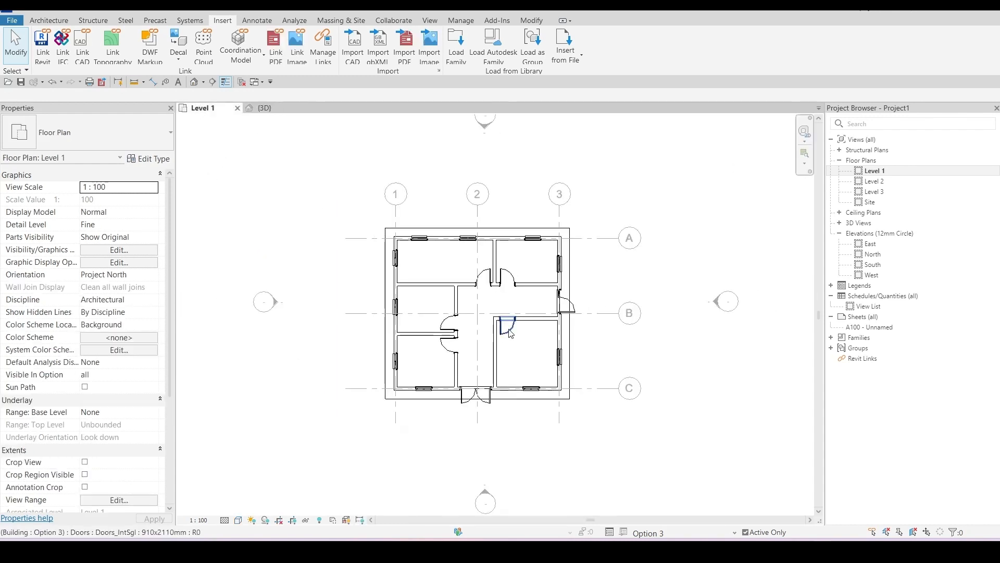
Step: In the Level 1 plan, delete the internal door of the corner room near grids A and 3
middle_drag(589, 284, 530, 261)
scroll(479, 267, up, 3)
scroll(489, 231, up, 2)
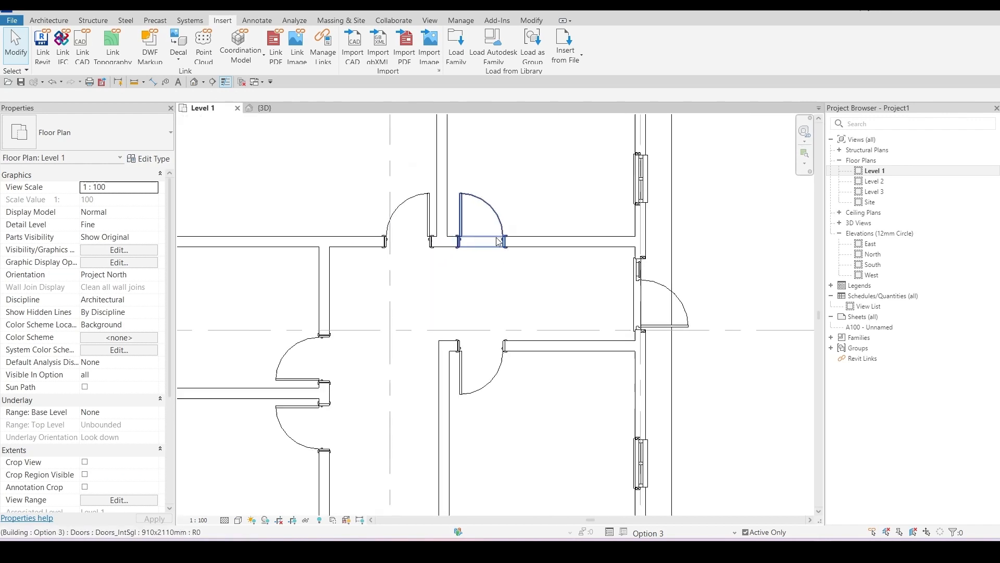
click(493, 212)
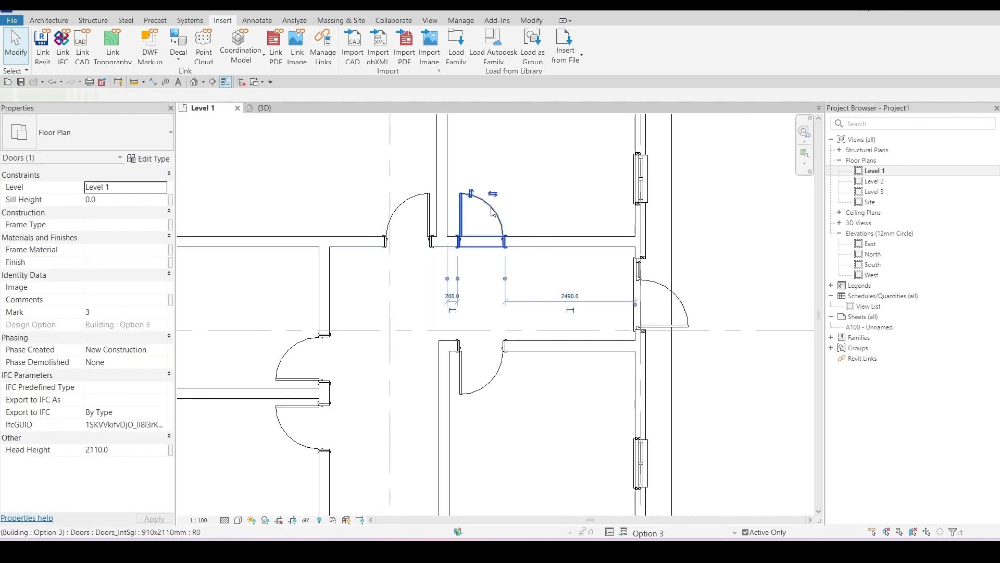
key(Delete)
scroll(576, 270, down, 1)
middle_drag(576, 271, 605, 323)
Step: Trim the wall below the corner room back to the vertical partition, opening the room to the corridor, and view the house in 3D
key(t)
key(r)
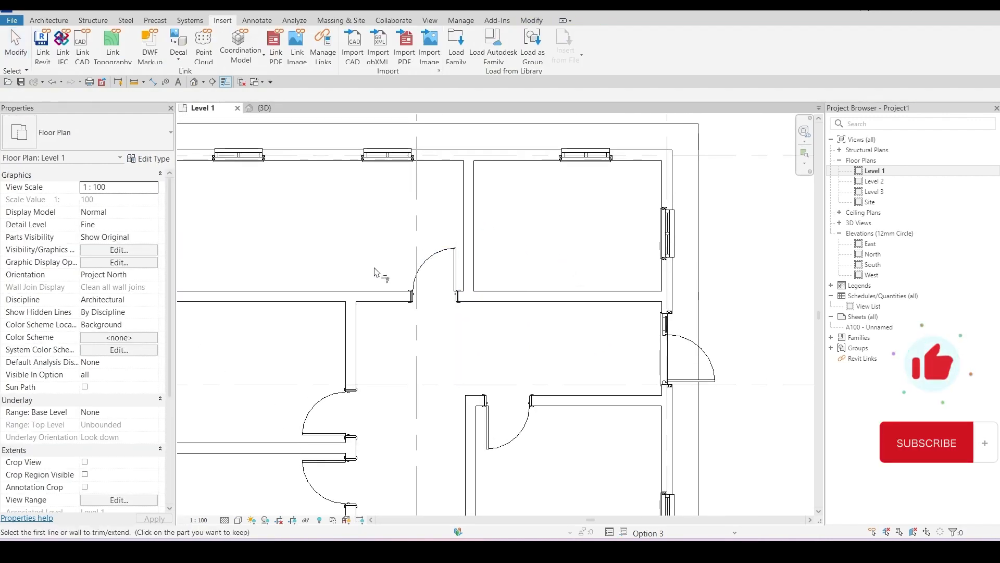
click(405, 284)
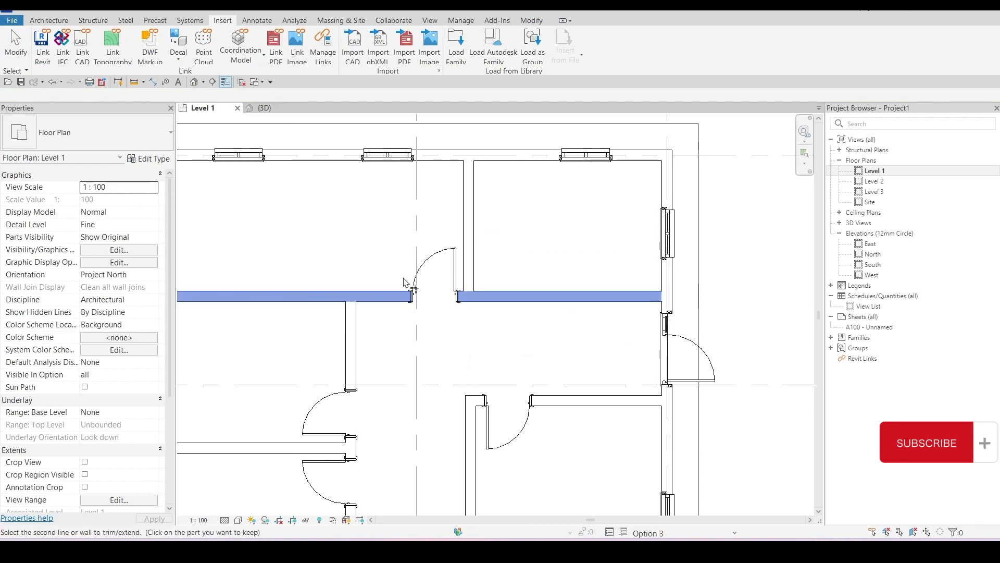
key(Escape)
key(Escape)
scroll(542, 306, down, 3)
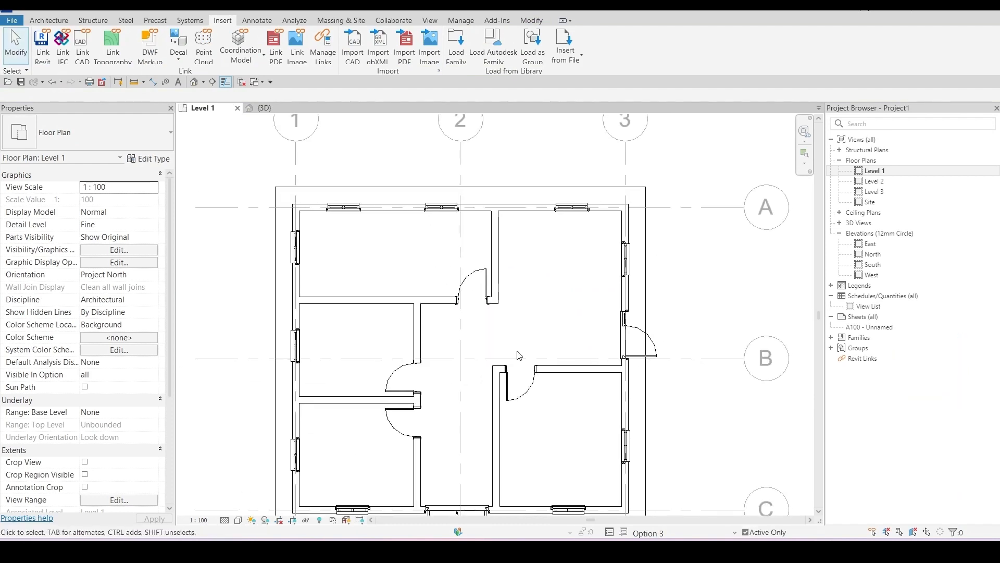
scroll(546, 281, down, 2)
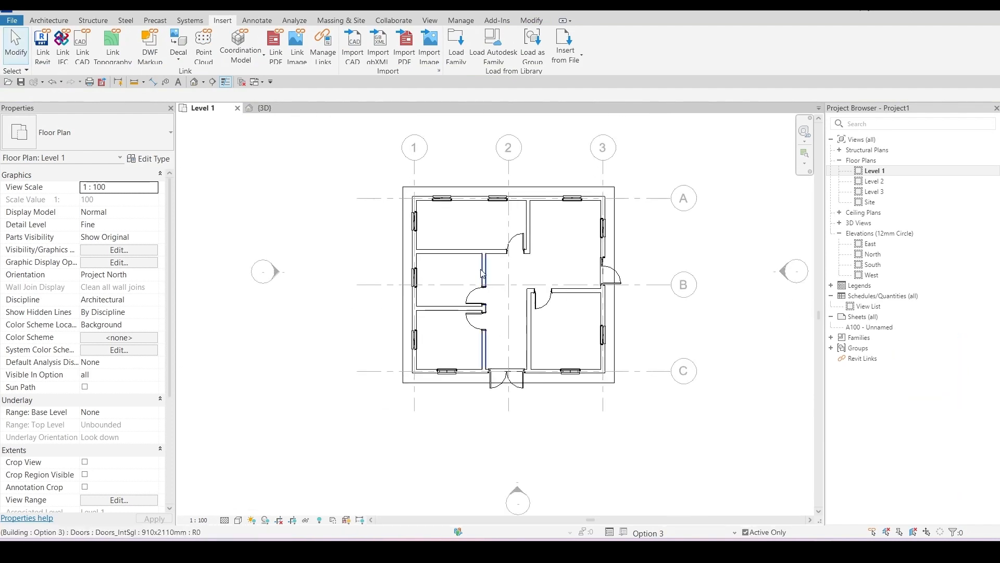
click(293, 109)
shift+middle_drag(477, 311, 519, 346)
scroll(519, 346, down, 4)
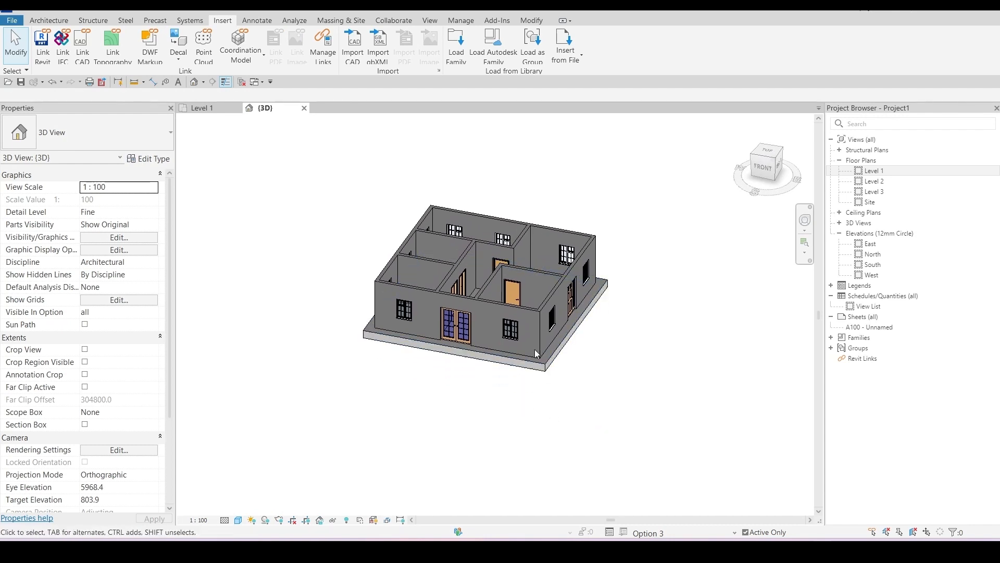
Step: Make Option 1 the active design option and look over its doors and windows in 3D
click(656, 532)
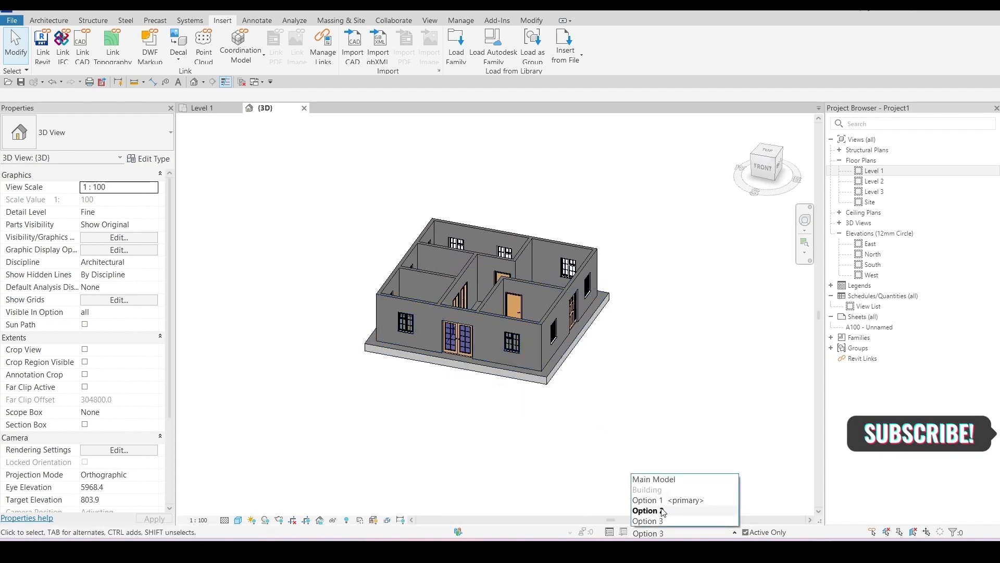
click(666, 500)
middle_drag(581, 391, 568, 412)
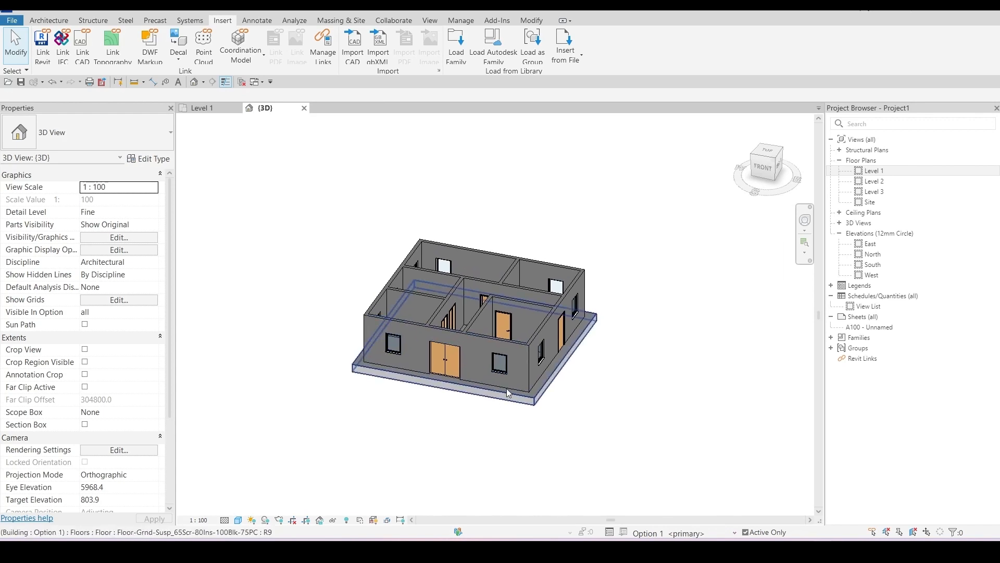
shift+middle_drag(580, 297, 534, 301)
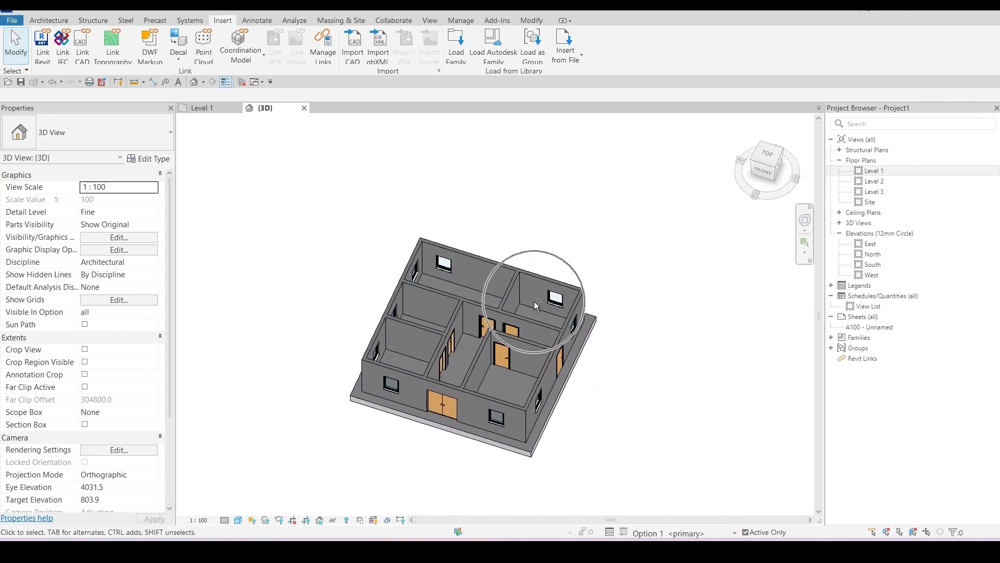
scroll(446, 407, up, 3)
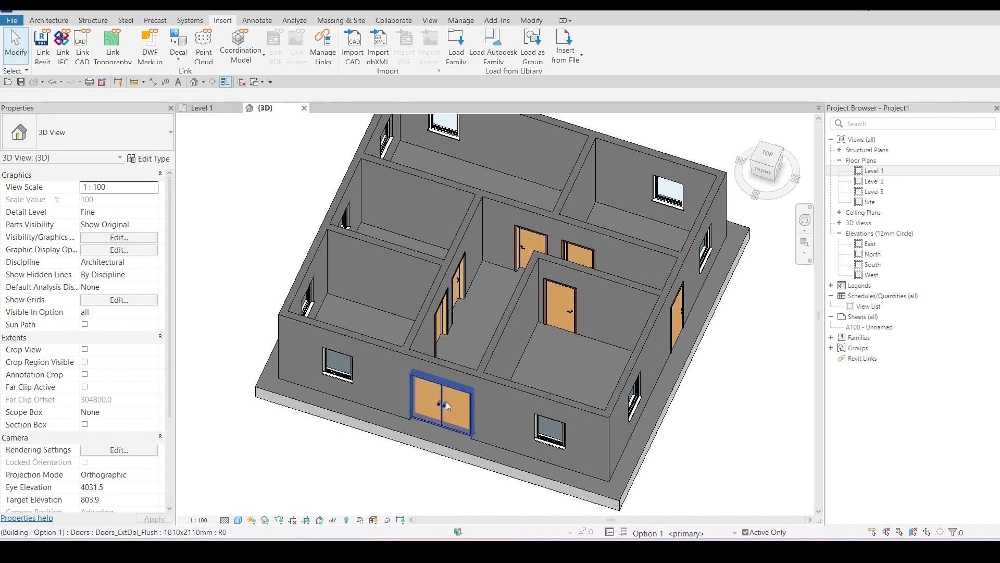
Step: Make Option 2 the active design option and look over its doors and windows in 3D
click(678, 533)
click(672, 508)
scroll(530, 395, down, 3)
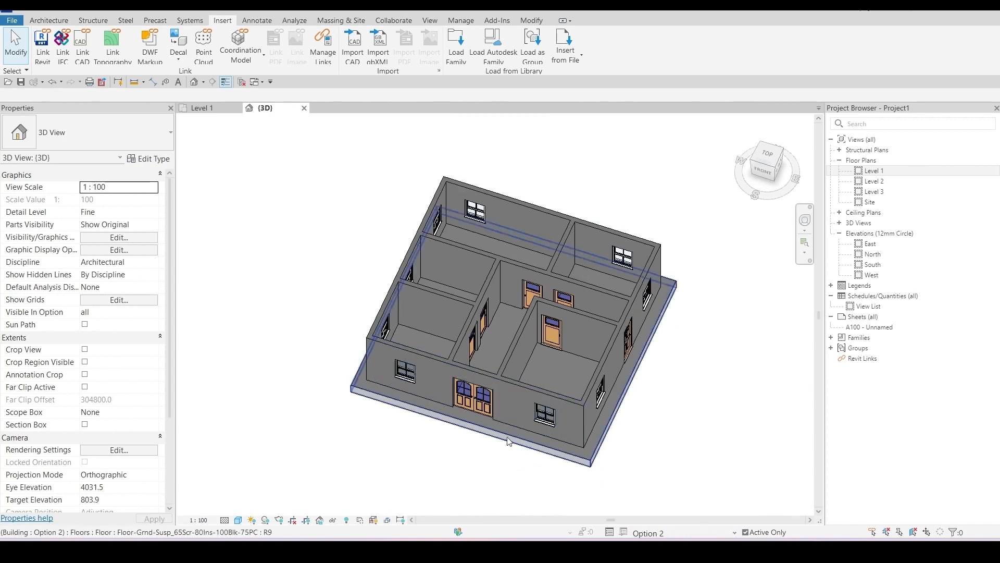
shift+middle_drag(530, 395, 661, 408)
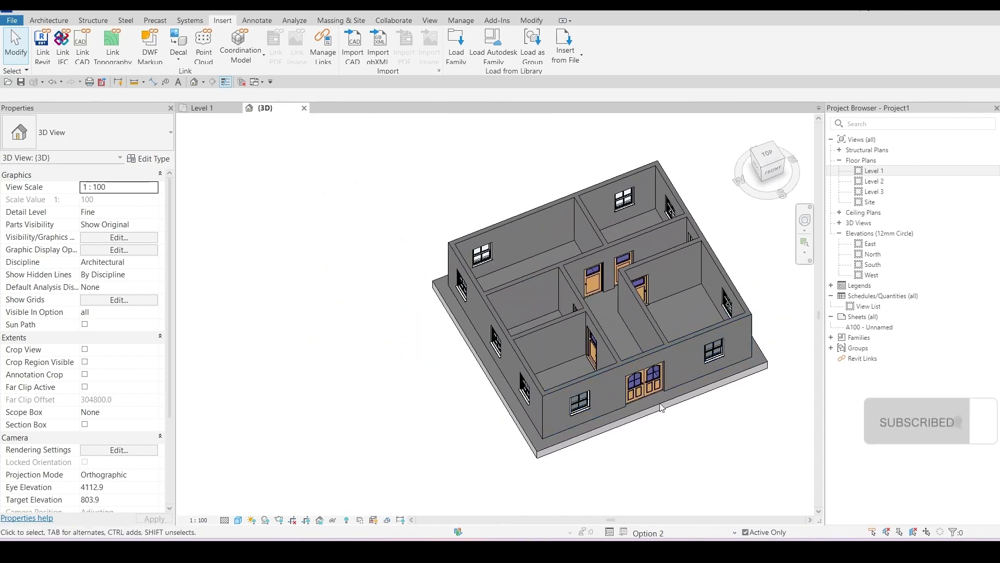
click(539, 230)
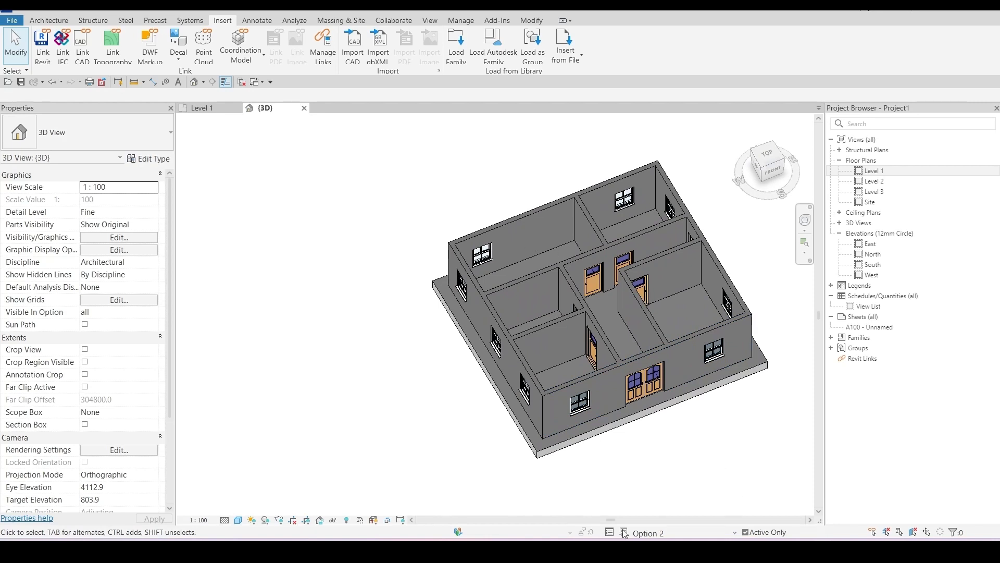
Step: Alternate the active design option between Option 3 and Option 2 to compare them, finishing on Option 3 viewed from its front-right corner
click(651, 523)
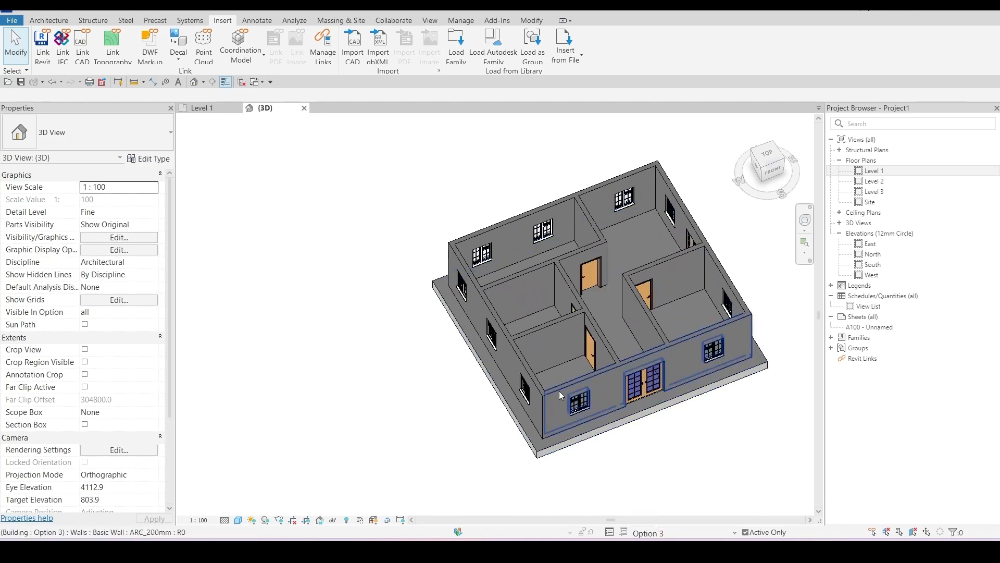
shift+middle_drag(489, 430, 554, 243)
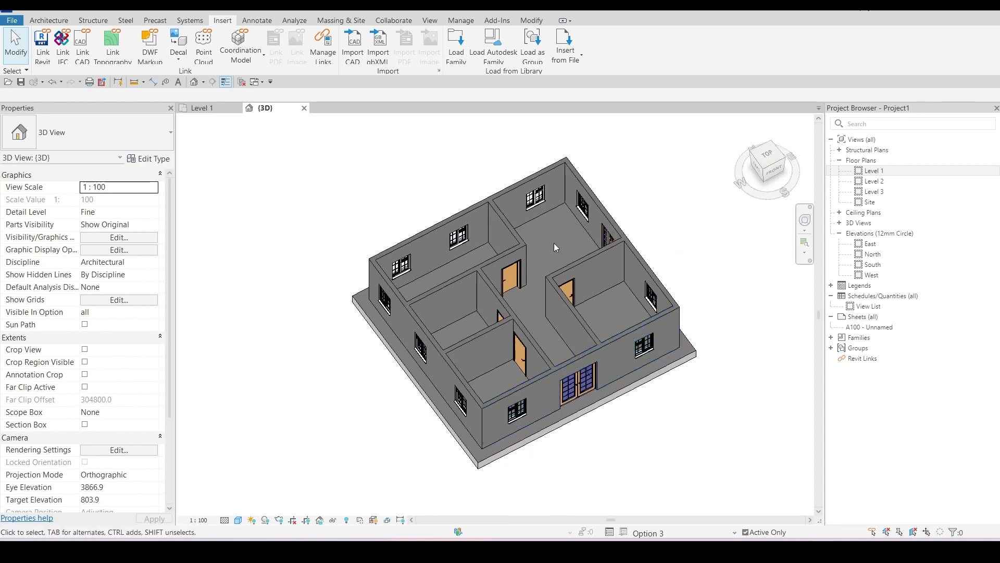
click(672, 533)
click(646, 519)
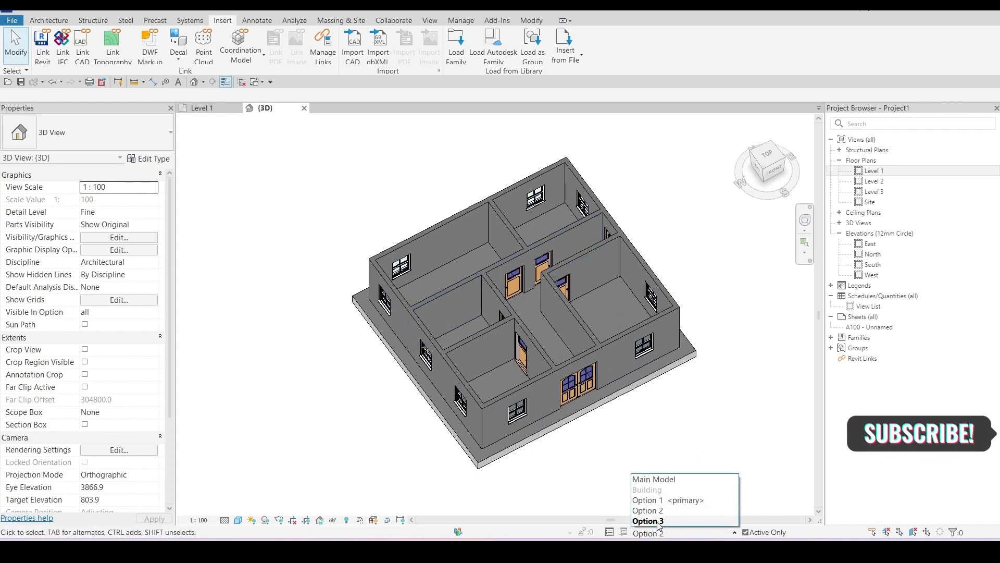
click(658, 521)
click(649, 533)
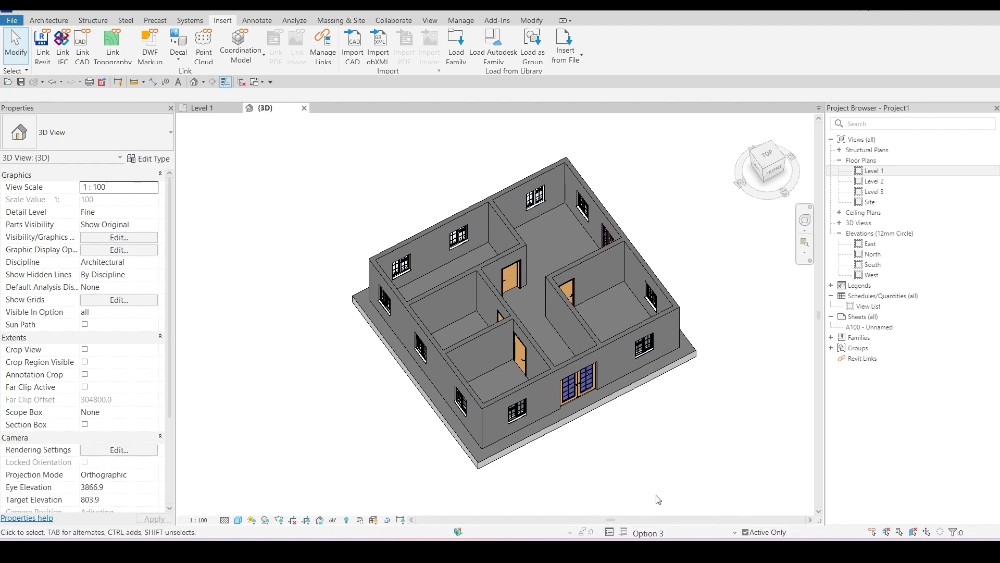
scroll(594, 396, down, 3)
shift+middle_drag(581, 421, 423, 358)
scroll(487, 402, up, 3)
shift+middle_drag(487, 403, 457, 436)
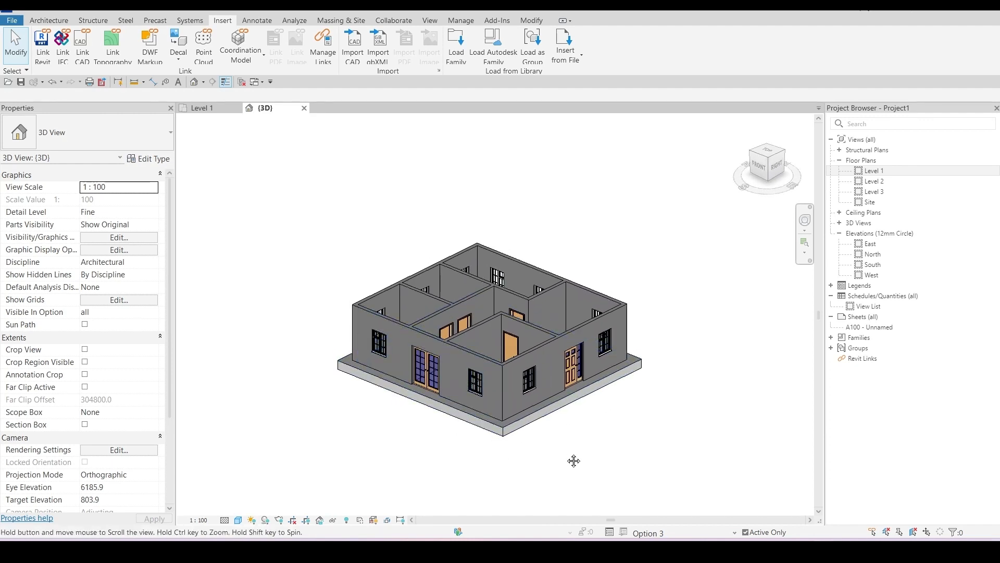
scroll(577, 462, up, 2)
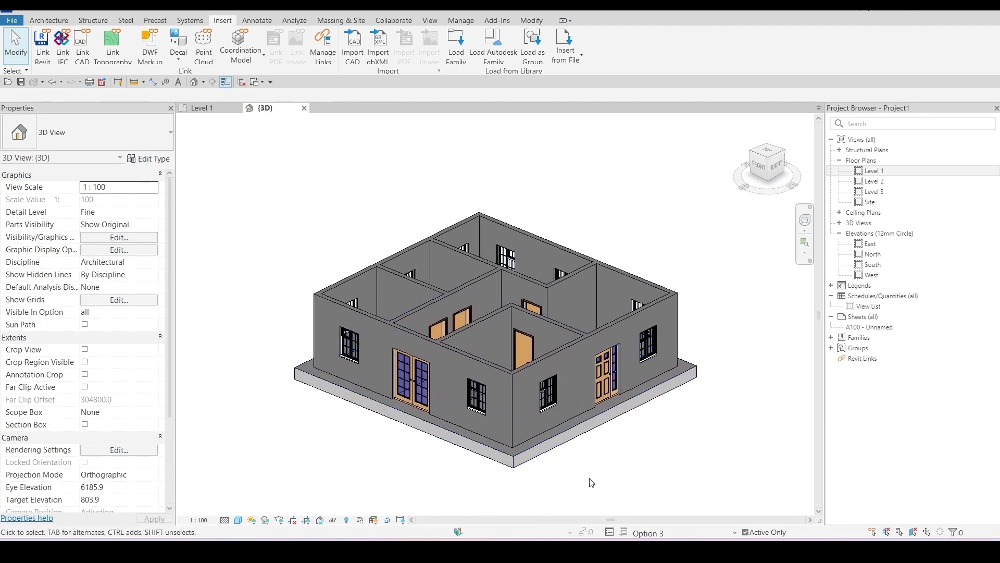